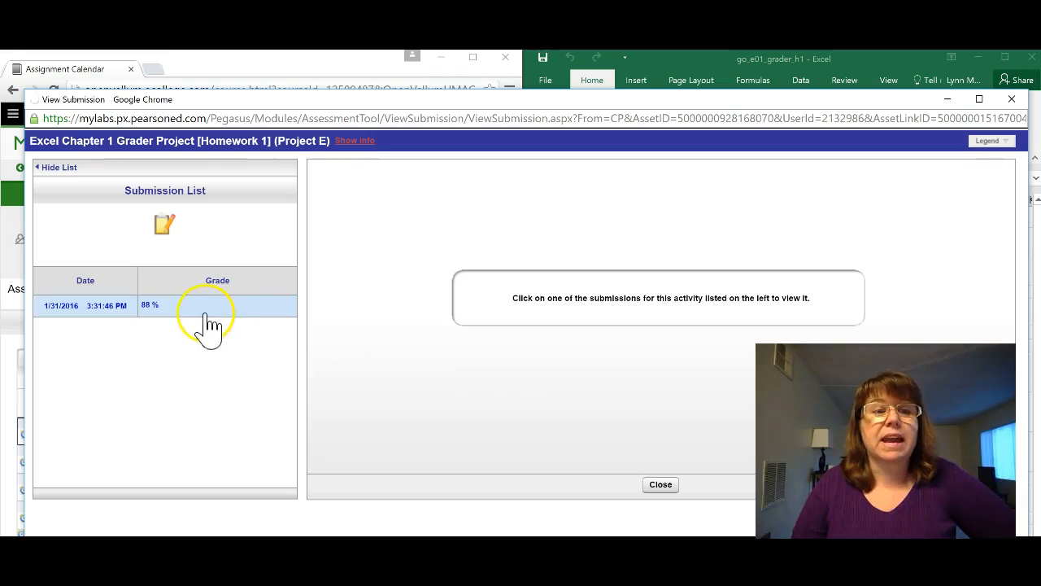
Step: Open the summary report of the 1/31/2016 submission and place it side by side with the go_e01_grader_h1 workbook
{"action": "left_click", "coordinate": [82, 307]}
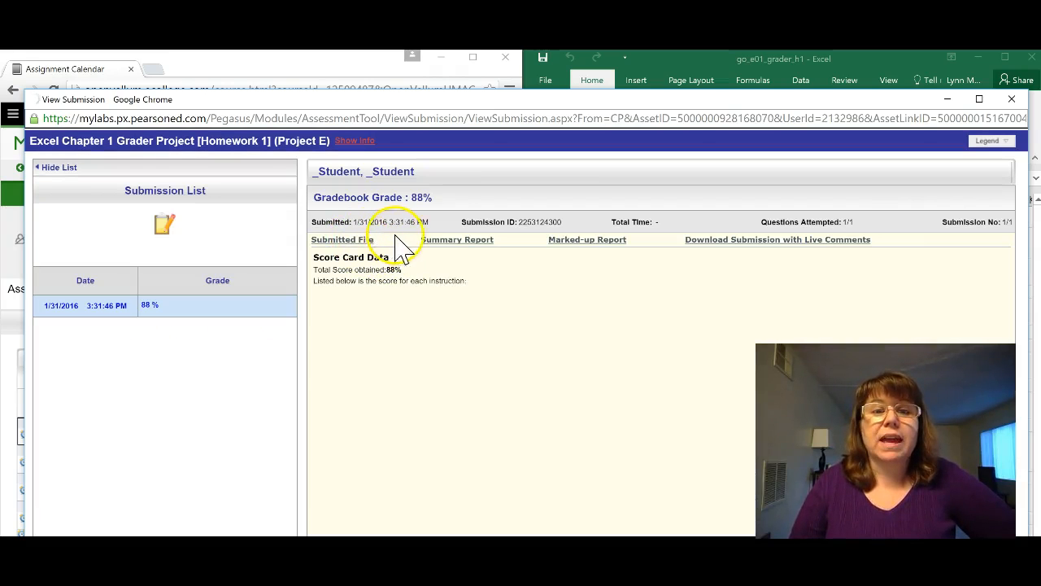
{"action": "left_click", "coordinate": [435, 242]}
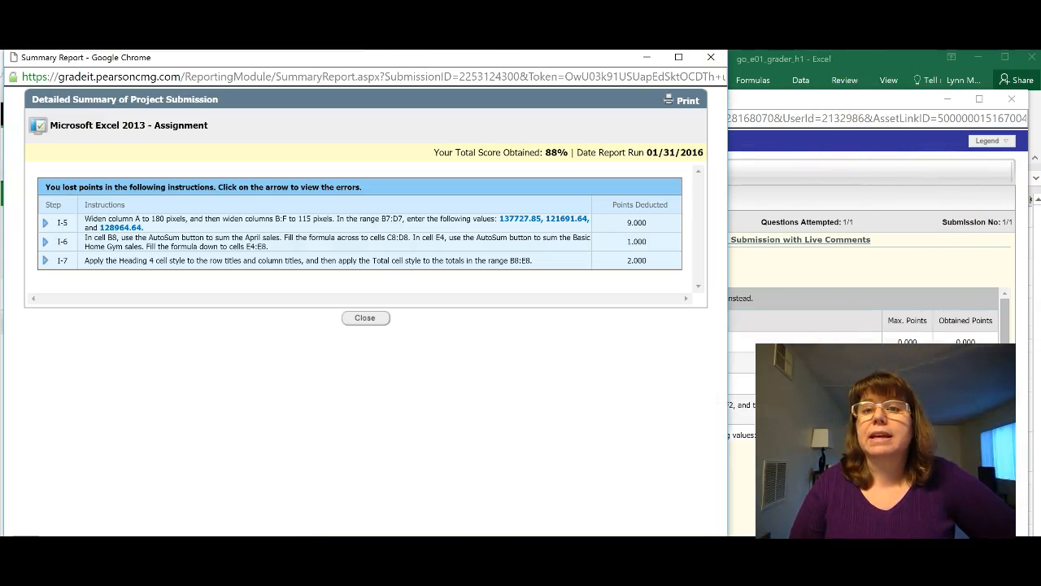
{"action": "left_click_drag", "start_coordinate": [613, 65], "coordinate": [4, 94]}
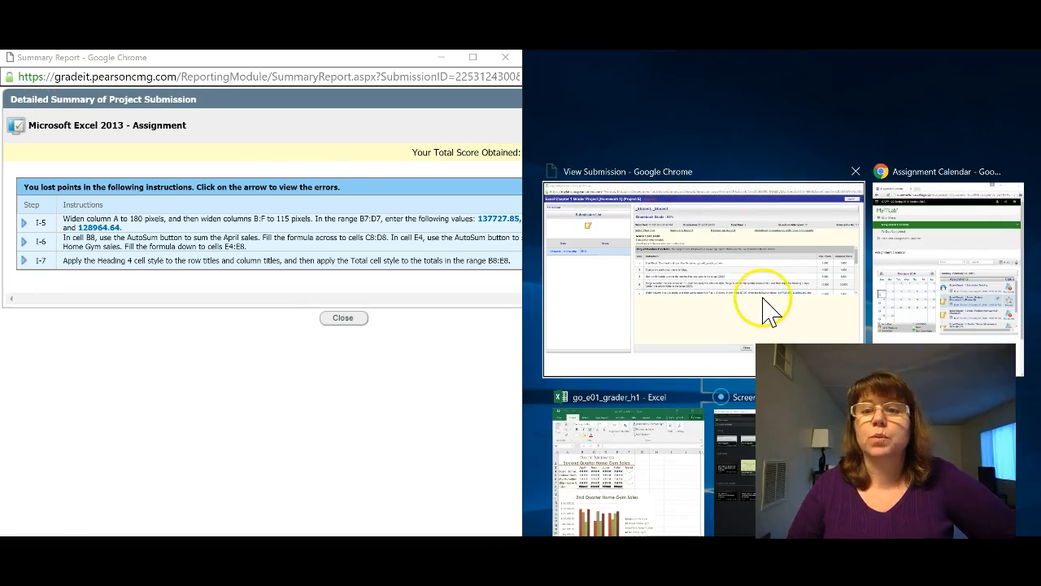
{"action": "left_click", "coordinate": [656, 476]}
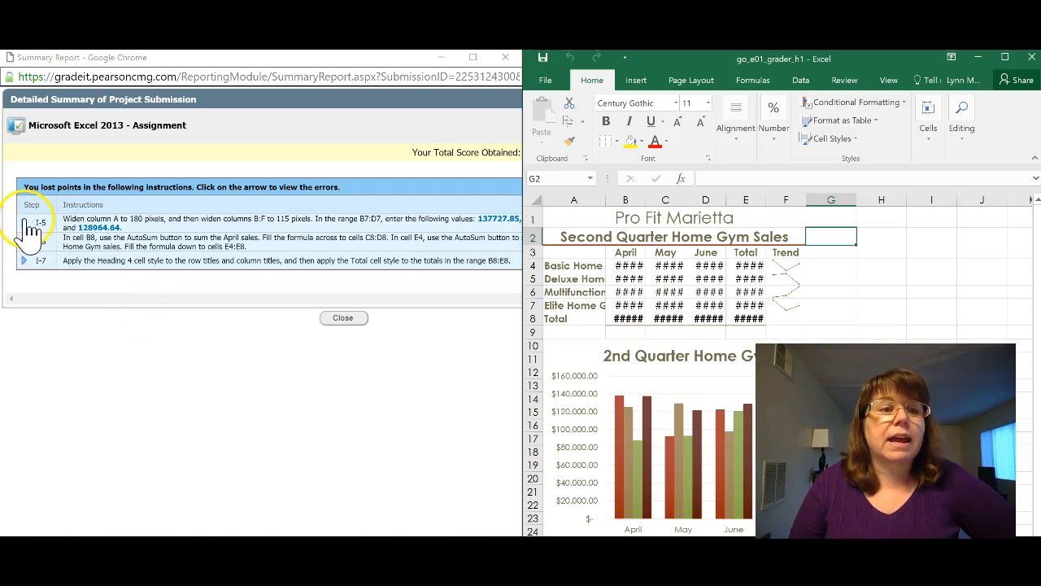
Step: Expand the errors for instruction I-5 in the report and set the width of worksheet column A to 21.71
{"action": "left_click", "coordinate": [24, 221]}
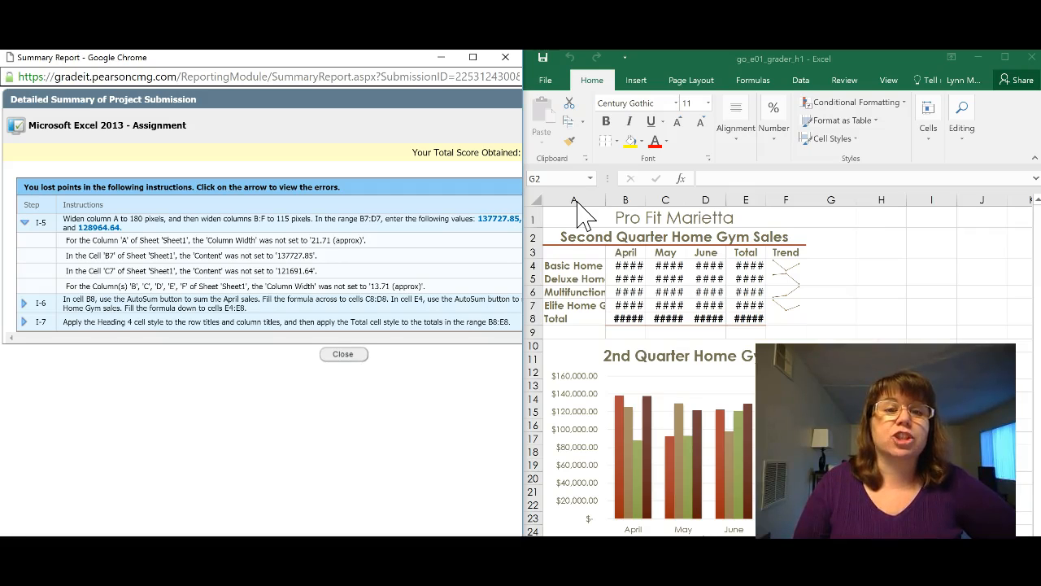
{"action": "left_click", "coordinate": [575, 201]}
{"action": "right_click", "coordinate": [578, 204]}
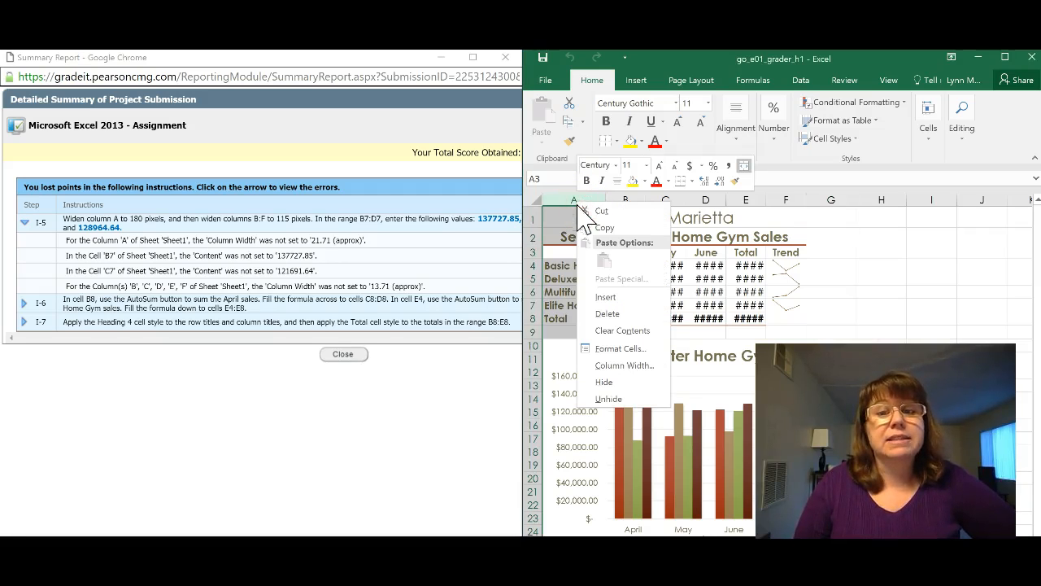
{"action": "left_click", "coordinate": [589, 365]}
{"action": "left_click", "coordinate": [613, 371]}
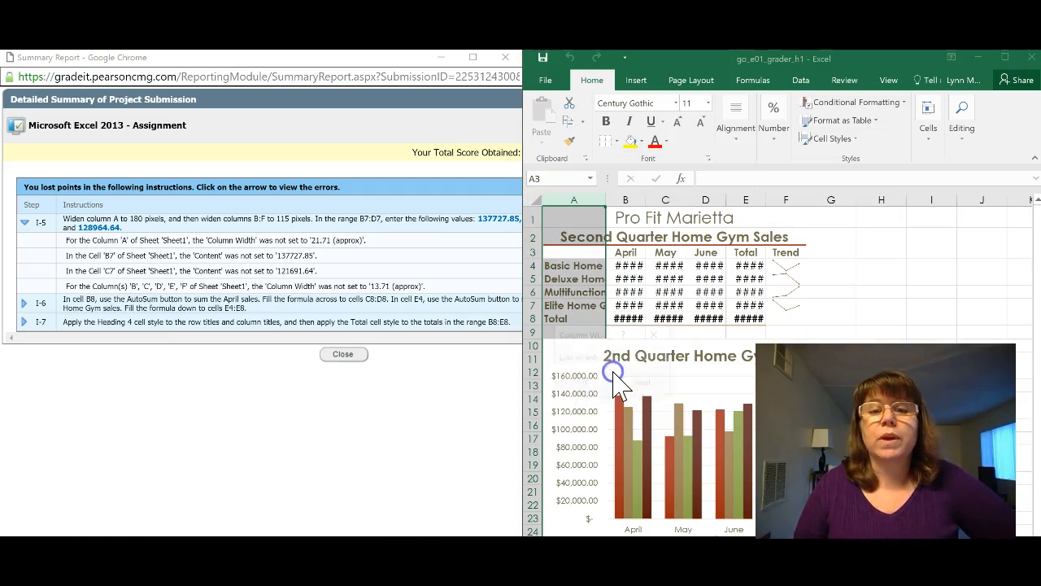
{"action": "type", "text": "21.71"}
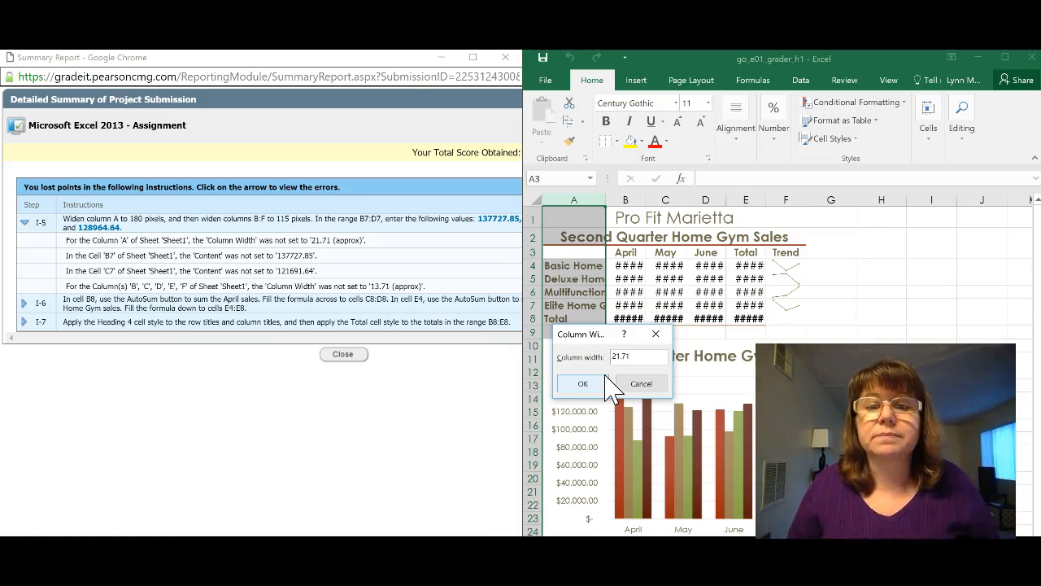
{"action": "left_click", "coordinate": [582, 386]}
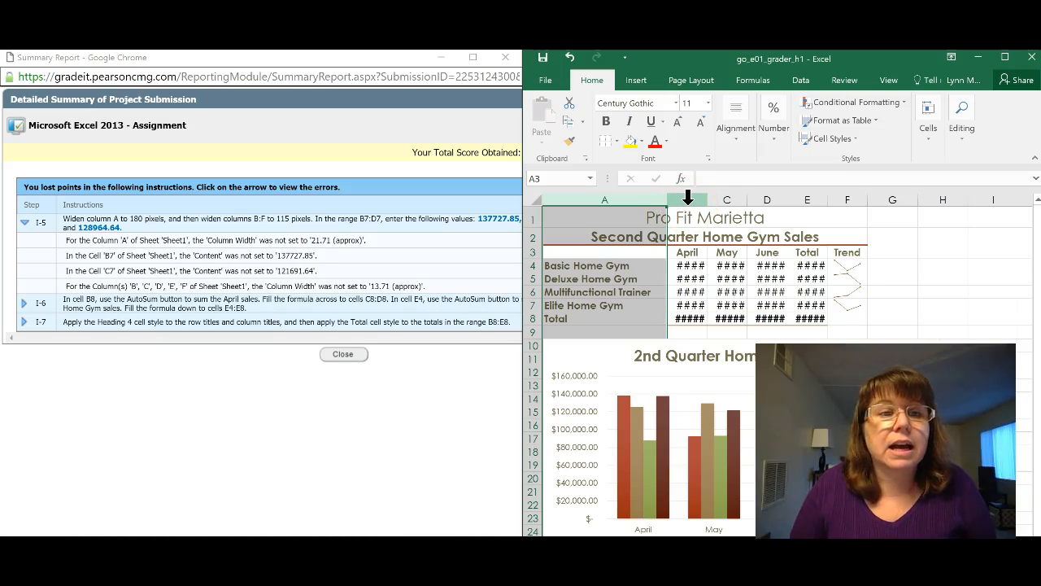
Step: Correct the April sales value for Elite Home Gym in cell B7 to 137727.85
{"action": "left_click", "coordinate": [689, 305]}
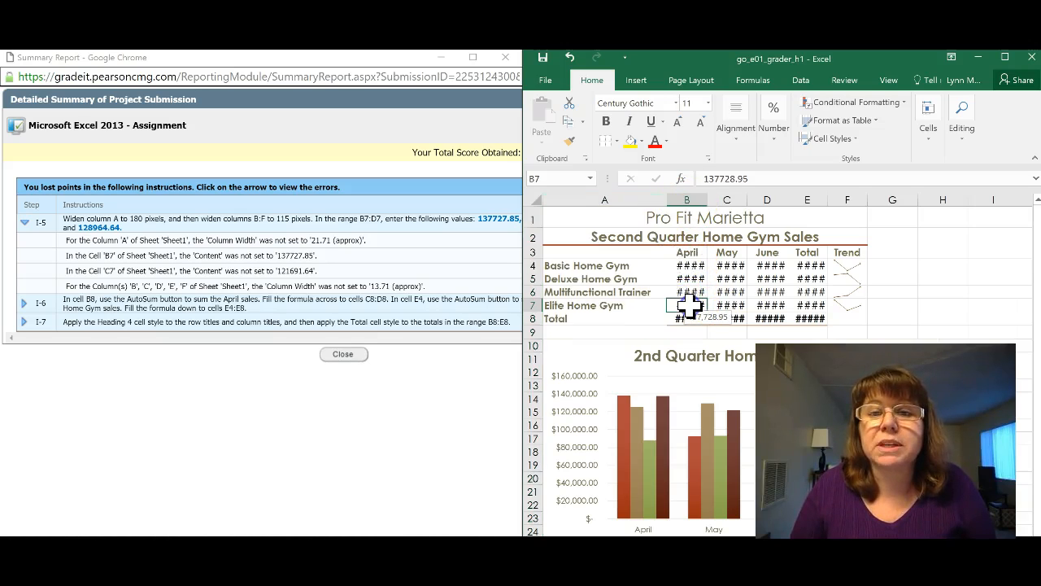
{"action": "left_click", "coordinate": [736, 178]}
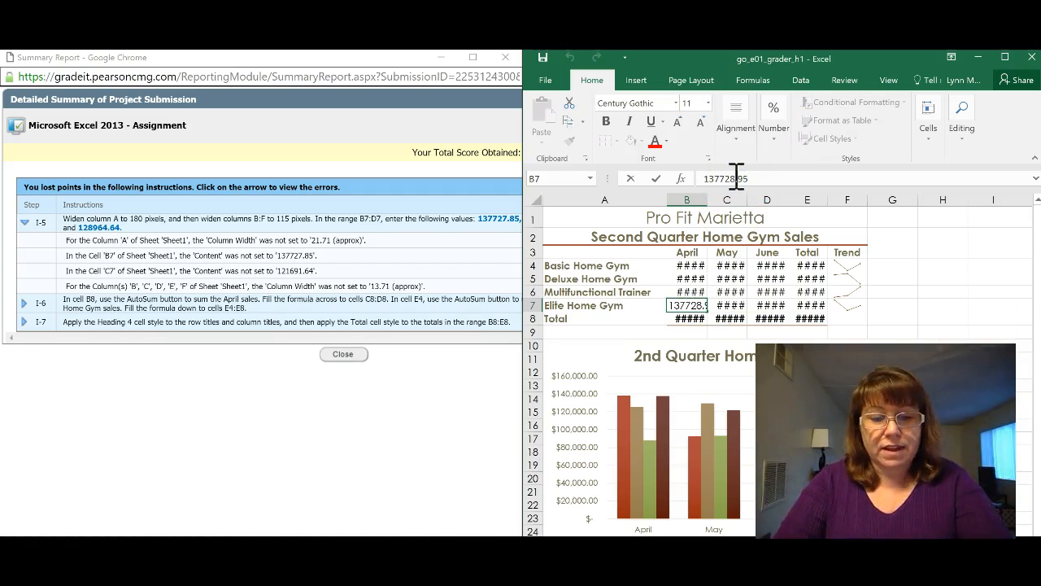
{"action": "key", "text": "BackSpace"}
{"action": "type", "text": "7"}
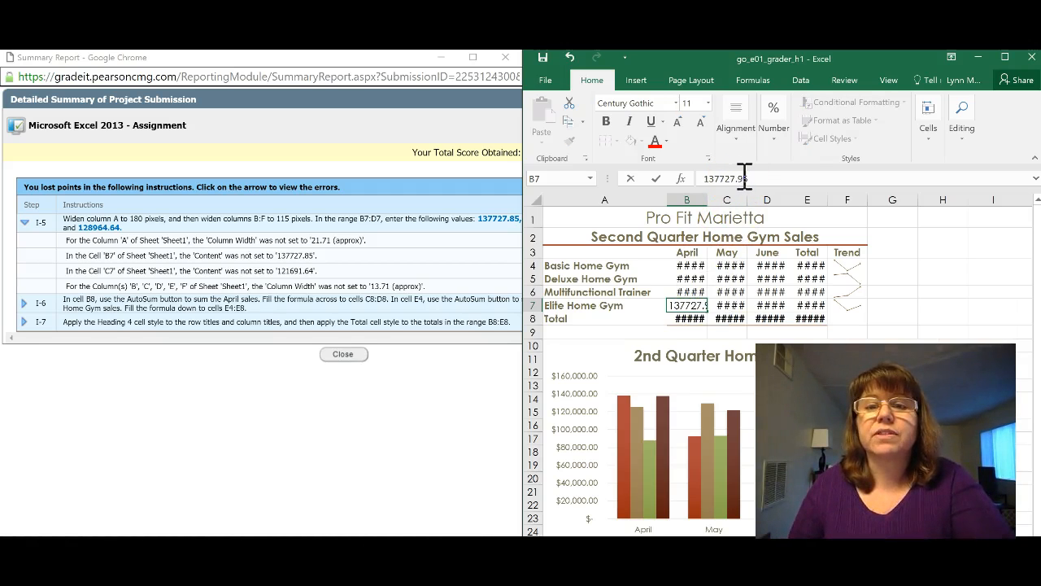
{"action": "key", "text": "BackSpace"}
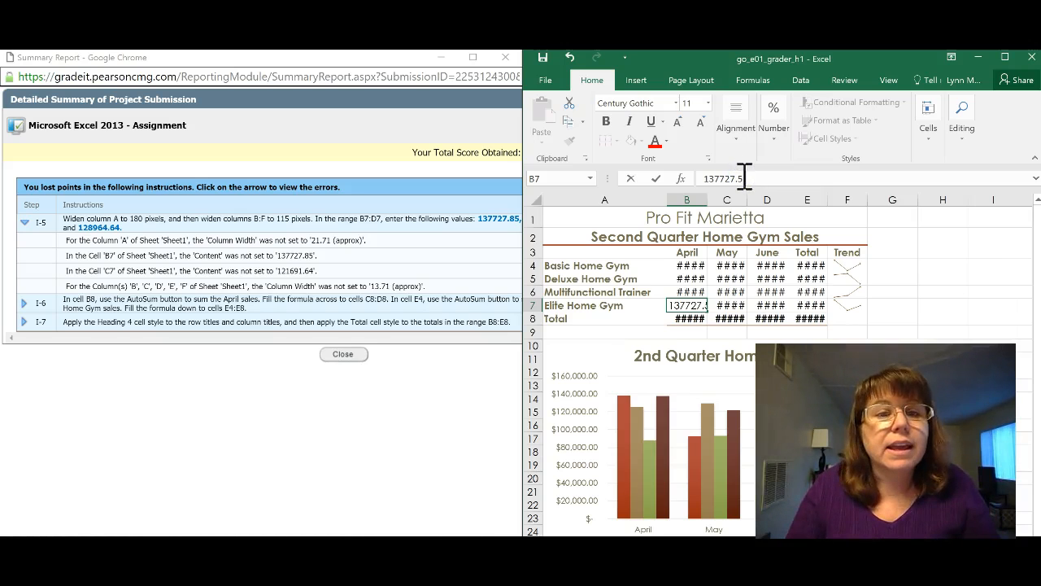
{"action": "type", "text": "8"}
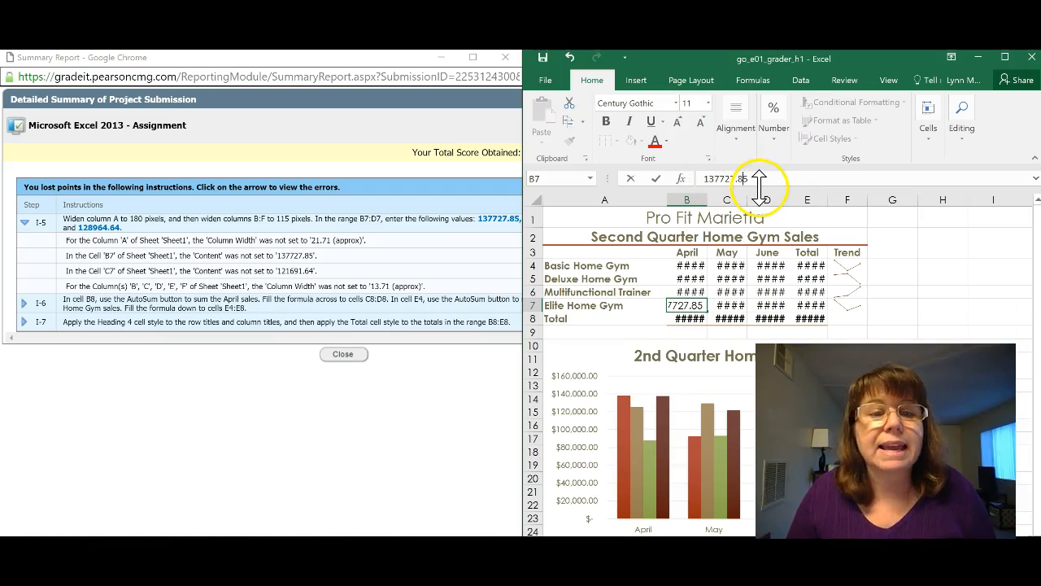
{"action": "key", "text": "Return"}
Step: Correct the May sales value for Elite Home Gym in cell C7 to 121691.64
{"action": "left_click", "coordinate": [730, 305]}
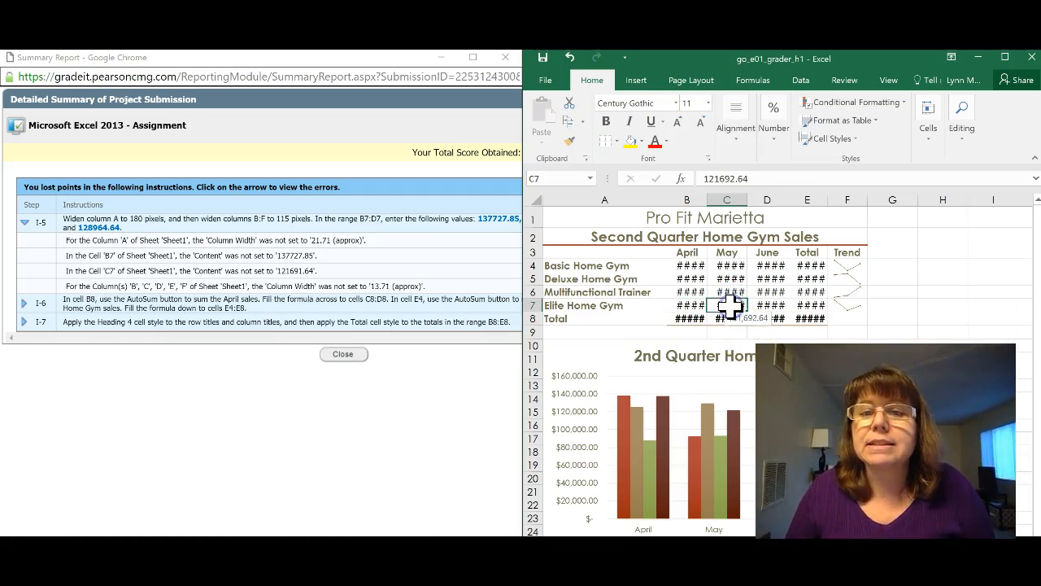
{"action": "left_click", "coordinate": [734, 179]}
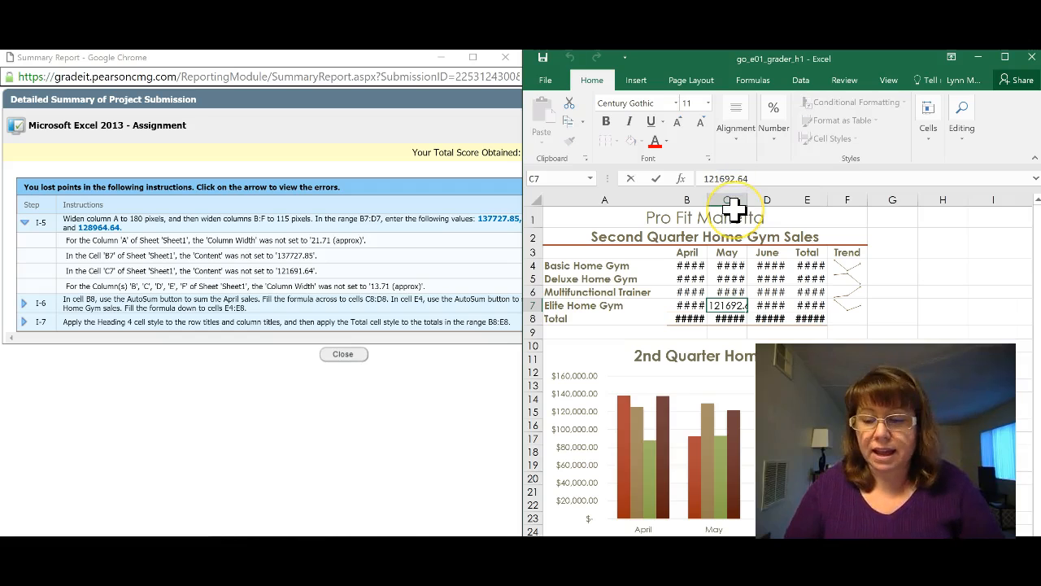
{"action": "key", "text": "BackSpace"}
{"action": "type", "text": "1"}
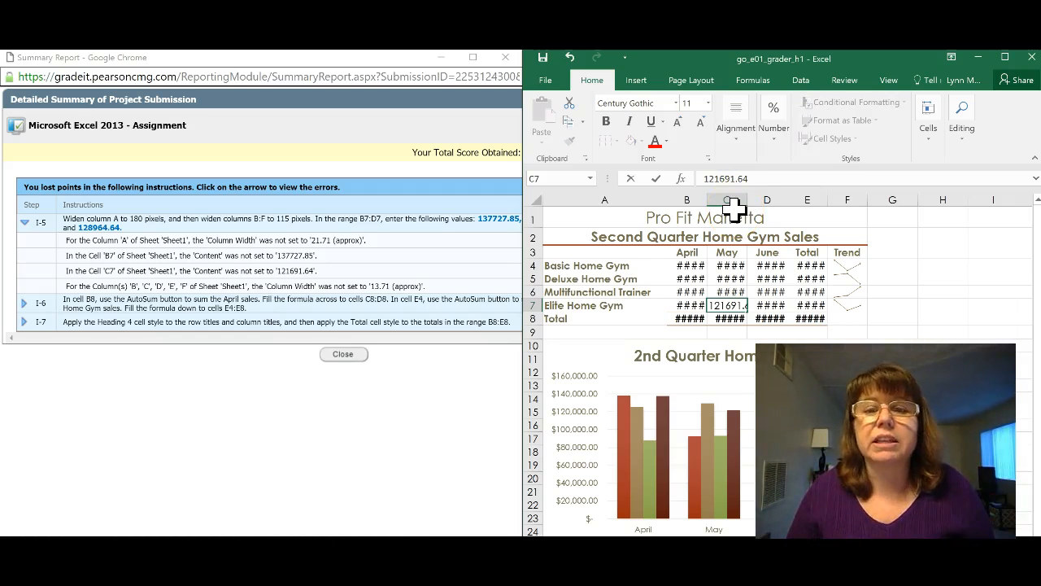
{"action": "key", "text": "Return"}
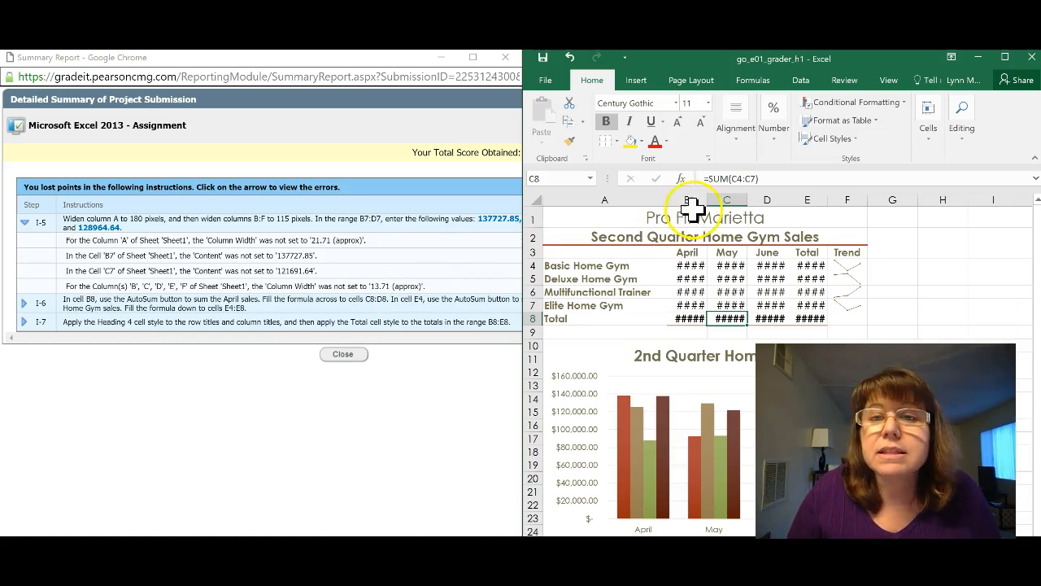
Step: Set the width of columns B through F to 13.71
{"action": "left_click_drag", "start_coordinate": [694, 190], "coordinate": [846, 193]}
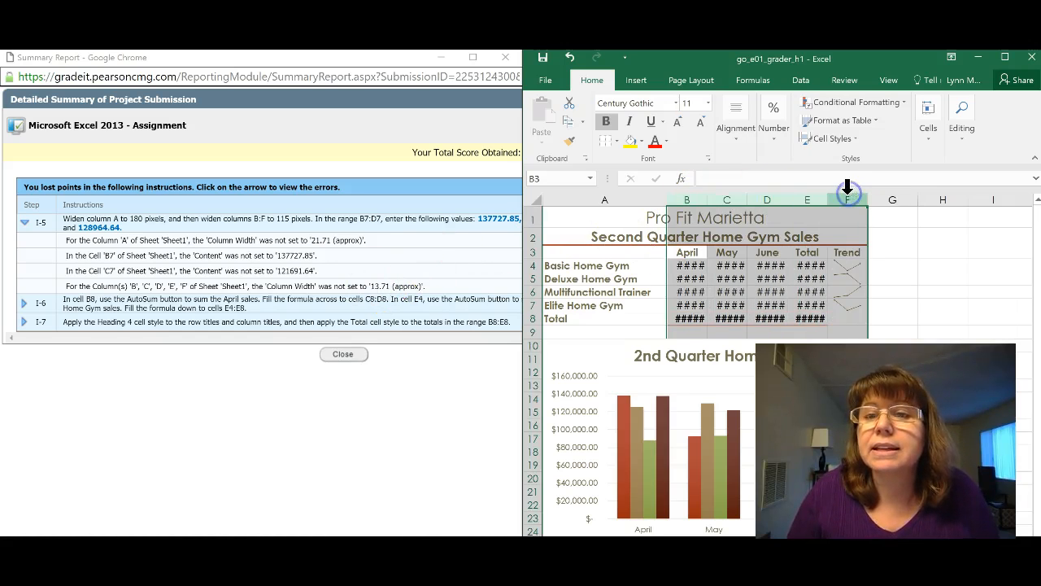
{"action": "right_click", "coordinate": [799, 197]}
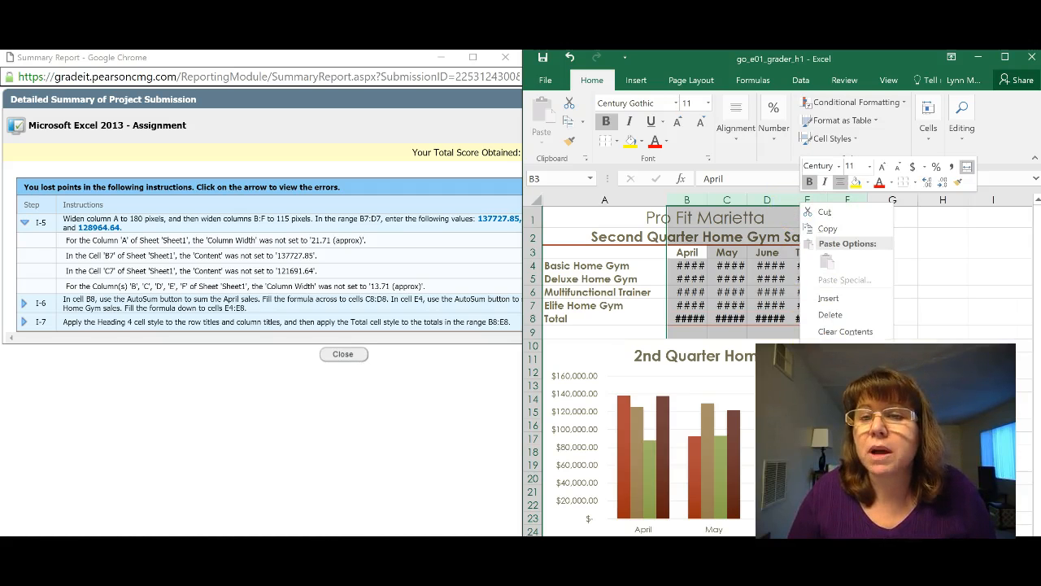
{"action": "left_click", "coordinate": [843, 366]}
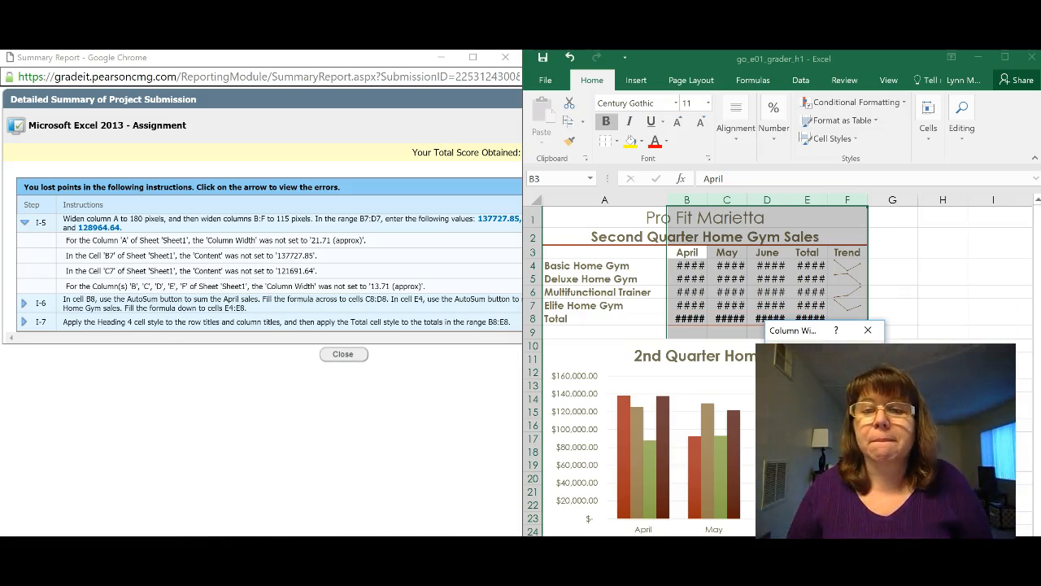
{"action": "key", "text": "Return"}
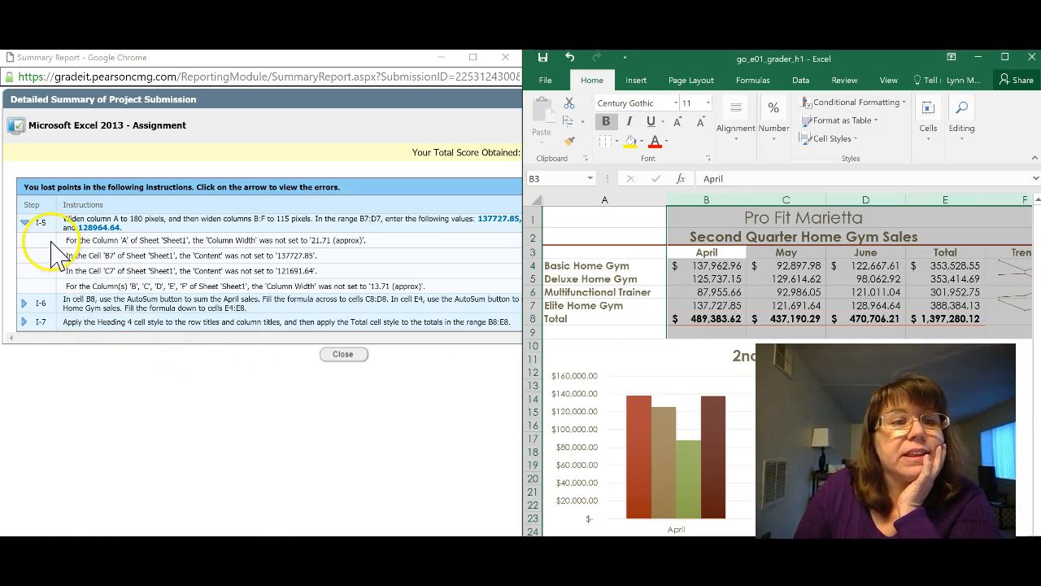
Step: Collapse the I-5 errors and check the I-6 formula result errors in the report against the worksheet totals
{"action": "left_click", "coordinate": [25, 221]}
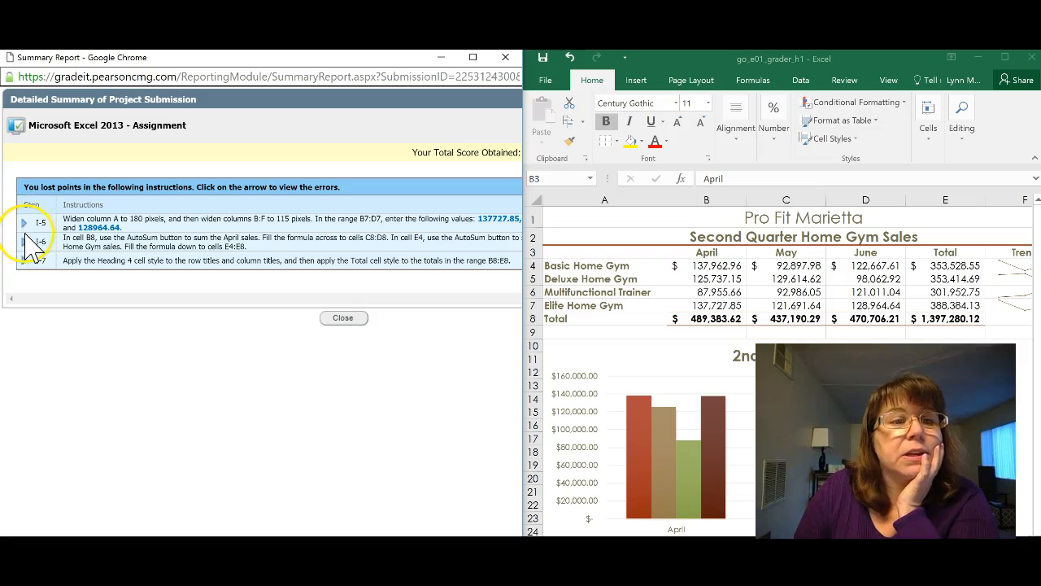
{"action": "left_click", "coordinate": [24, 241]}
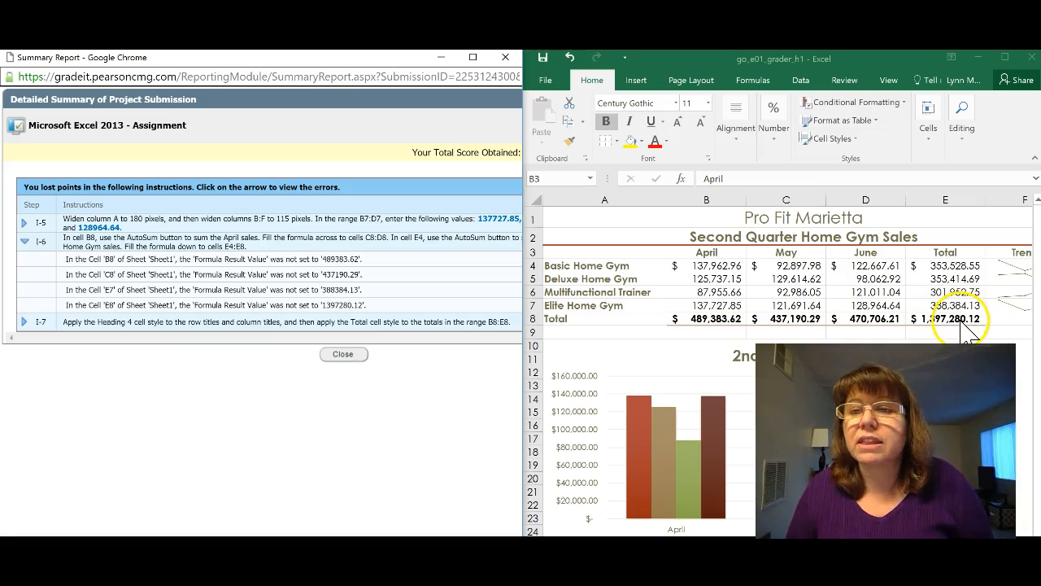
{"action": "left_click", "coordinate": [25, 242]}
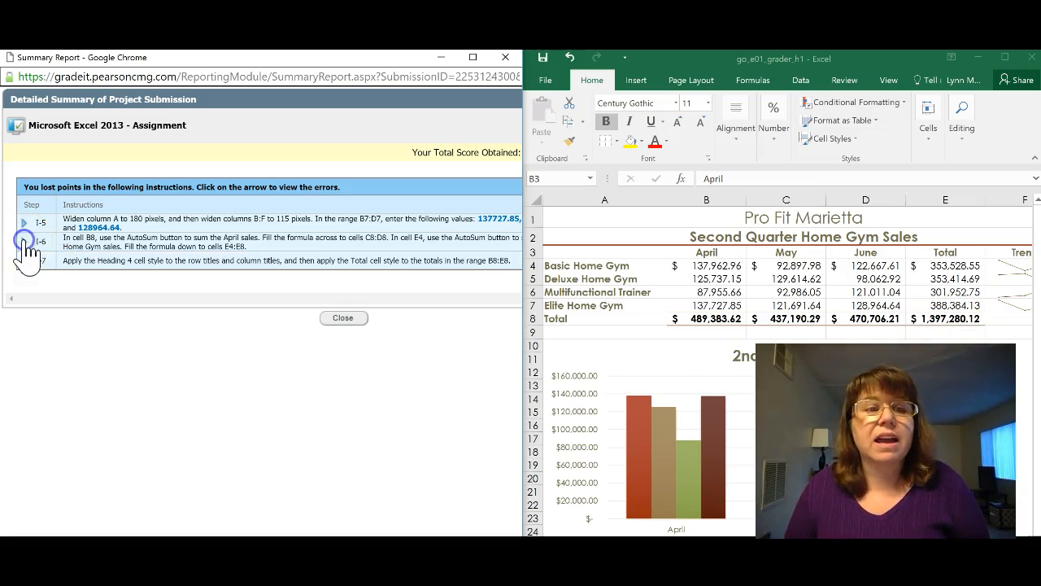
Step: Expand the I-7 error in the report and apply the Total cell style to the totals in B8:E8
{"action": "left_click", "coordinate": [24, 260]}
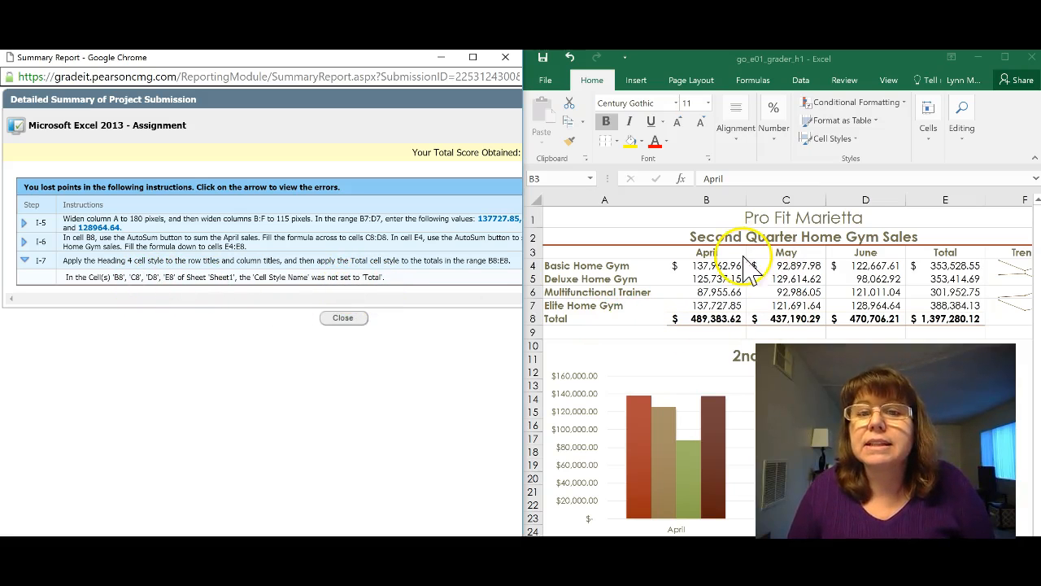
{"action": "left_click_drag", "start_coordinate": [694, 321], "coordinate": [933, 320]}
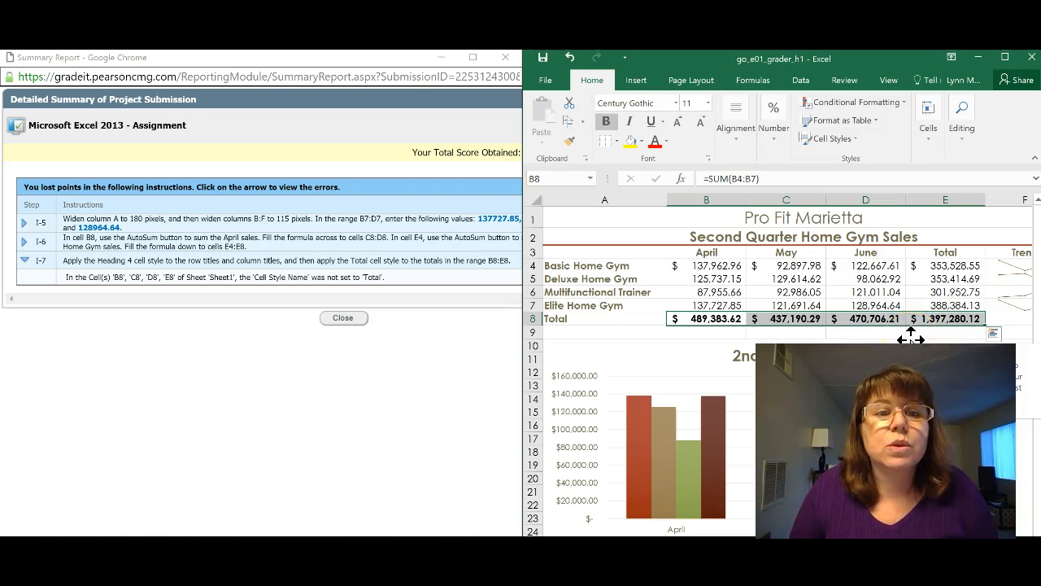
{"action": "left_click", "coordinate": [846, 139]}
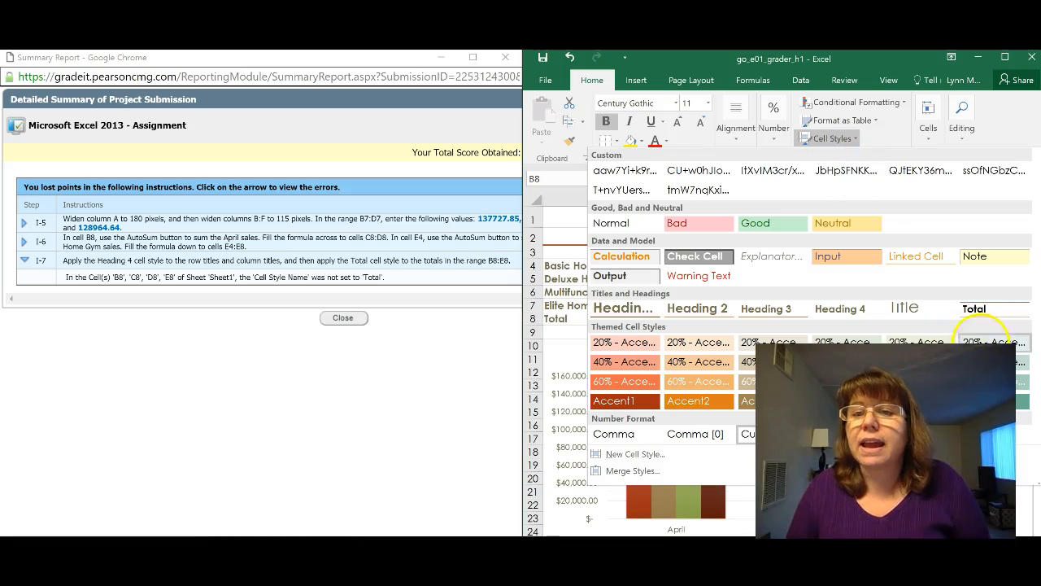
{"action": "left_click", "coordinate": [987, 313]}
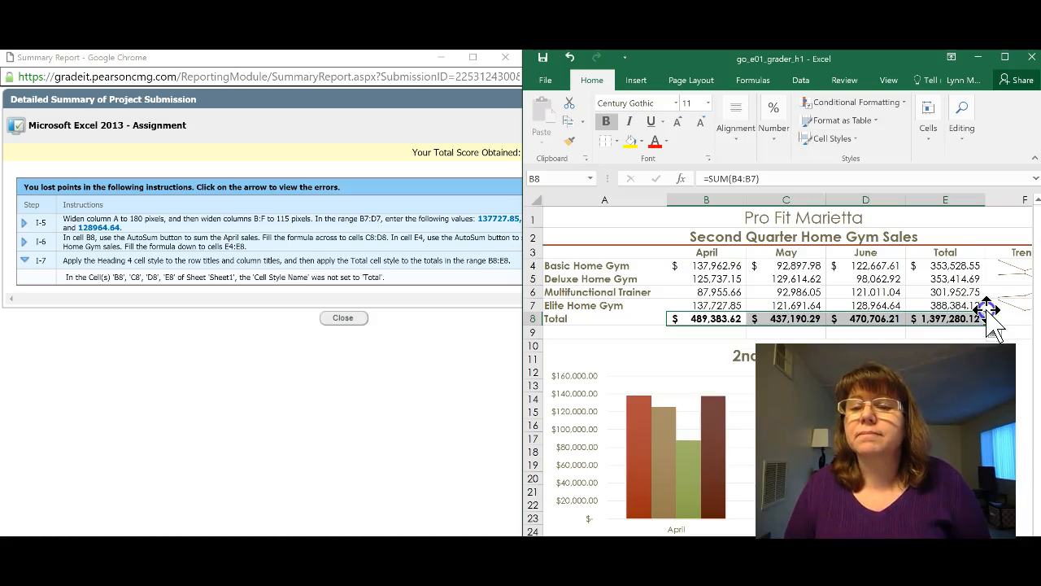
{"action": "left_click", "coordinate": [635, 347]}
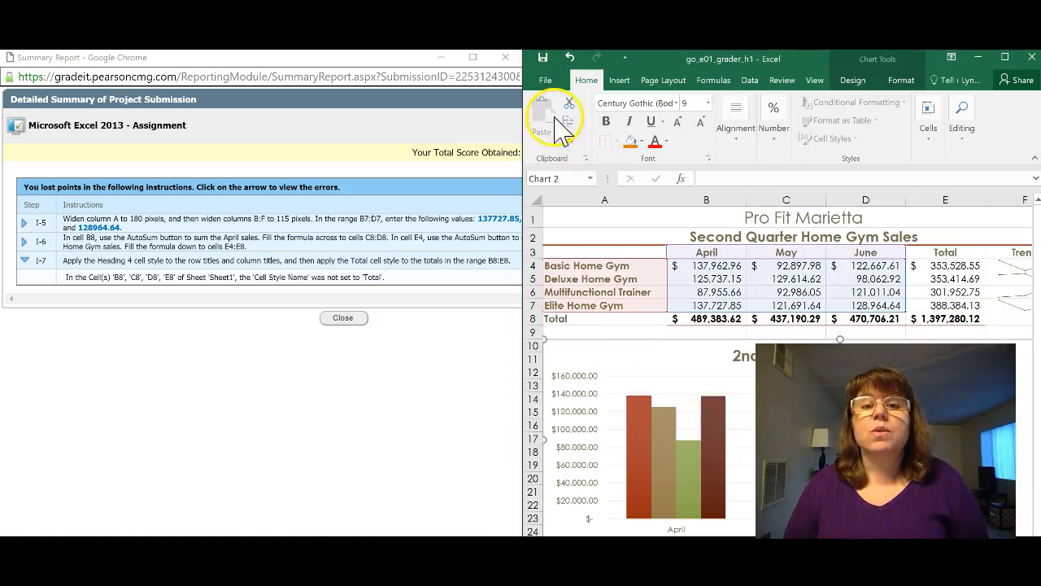
{"action": "left_click", "coordinate": [608, 327]}
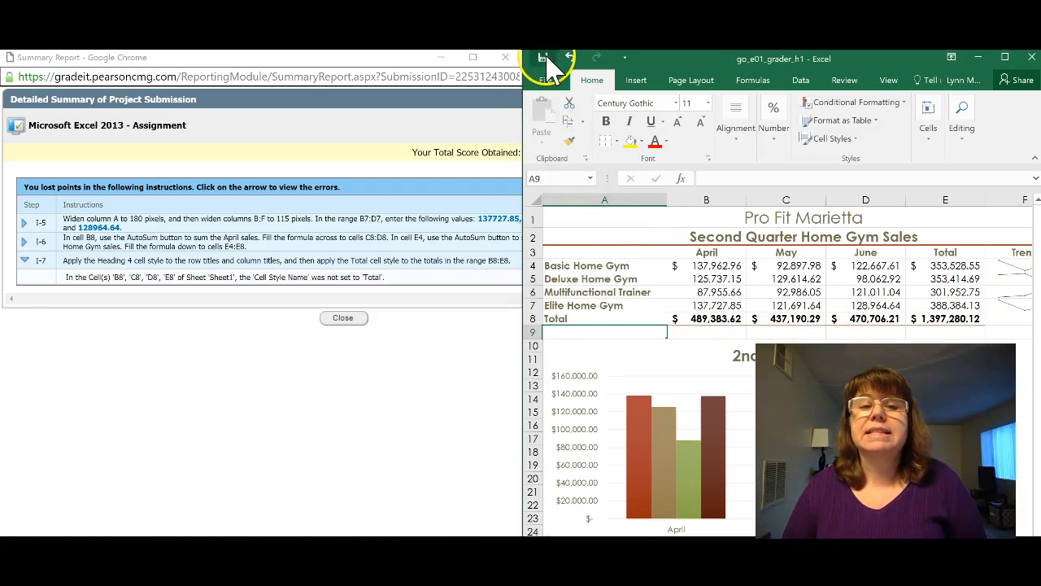
Step: Close the summary report and the submission view to return to the Assignment Calendar
{"action": "left_click", "coordinate": [346, 318]}
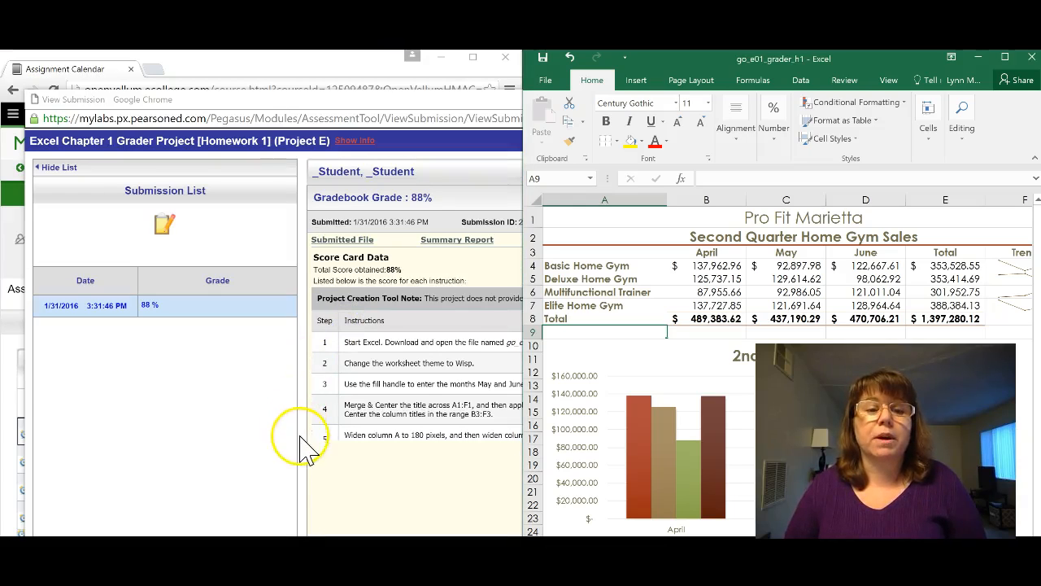
{"action": "left_click", "coordinate": [208, 378]}
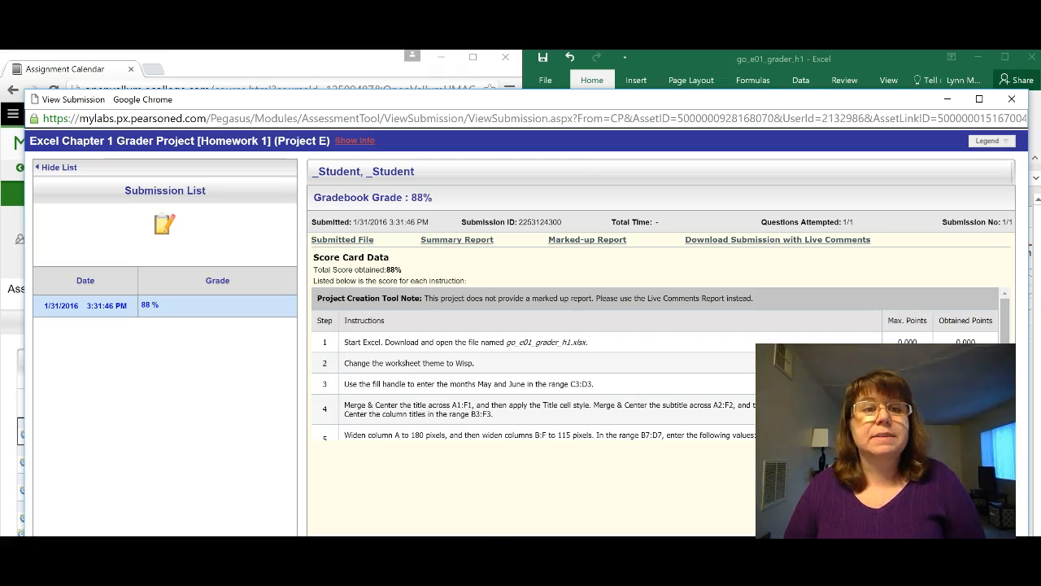
{"action": "left_click", "coordinate": [1012, 98]}
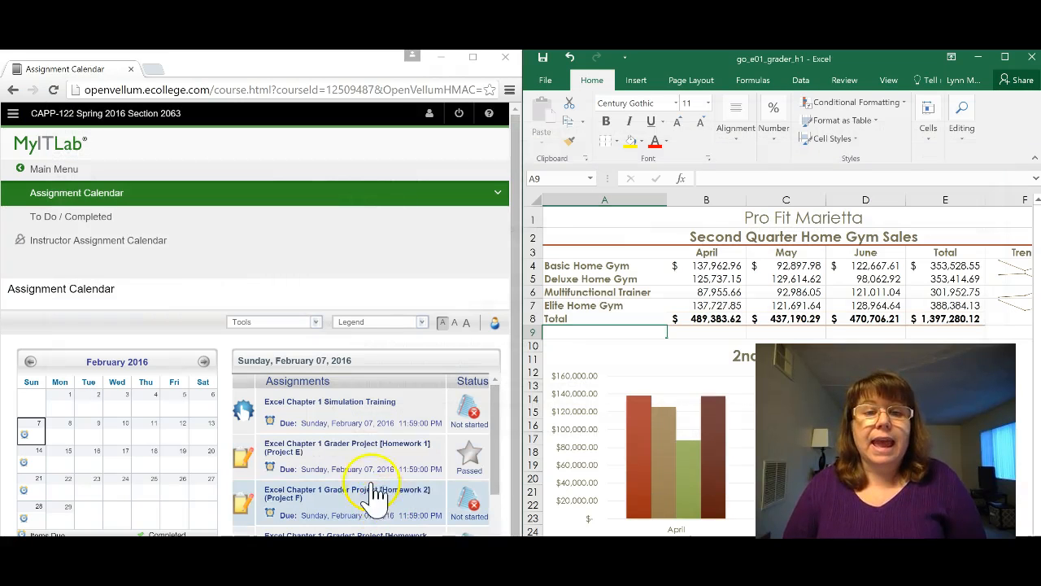
Step: Open Excel Chapter 1 Grader Project [Homework 1] (Project E) and upload go_e01_grader_h1 from the Desktop as the completed file
{"action": "left_click", "coordinate": [316, 456]}
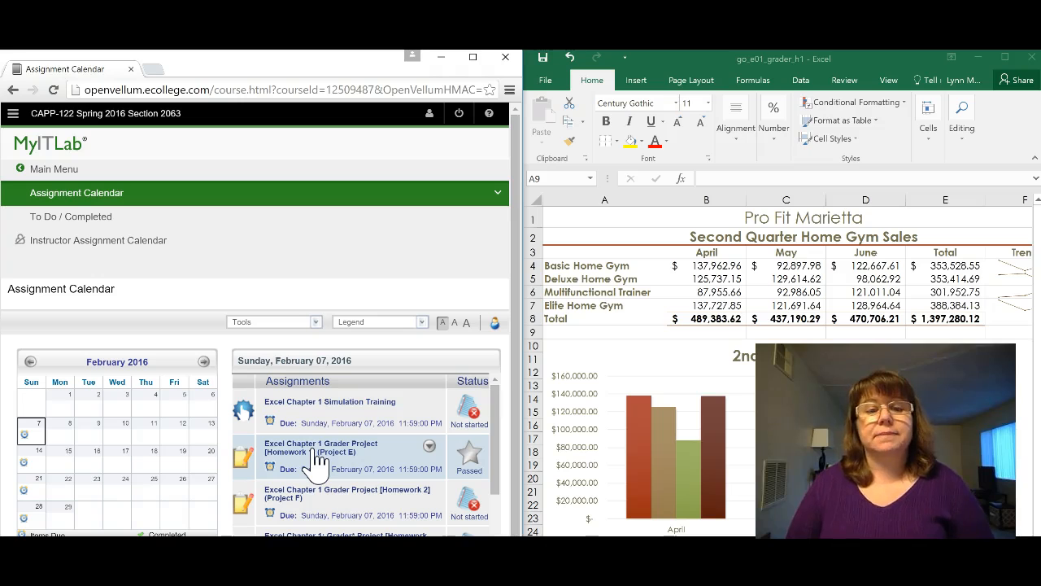
{"action": "left_click", "coordinate": [316, 460]}
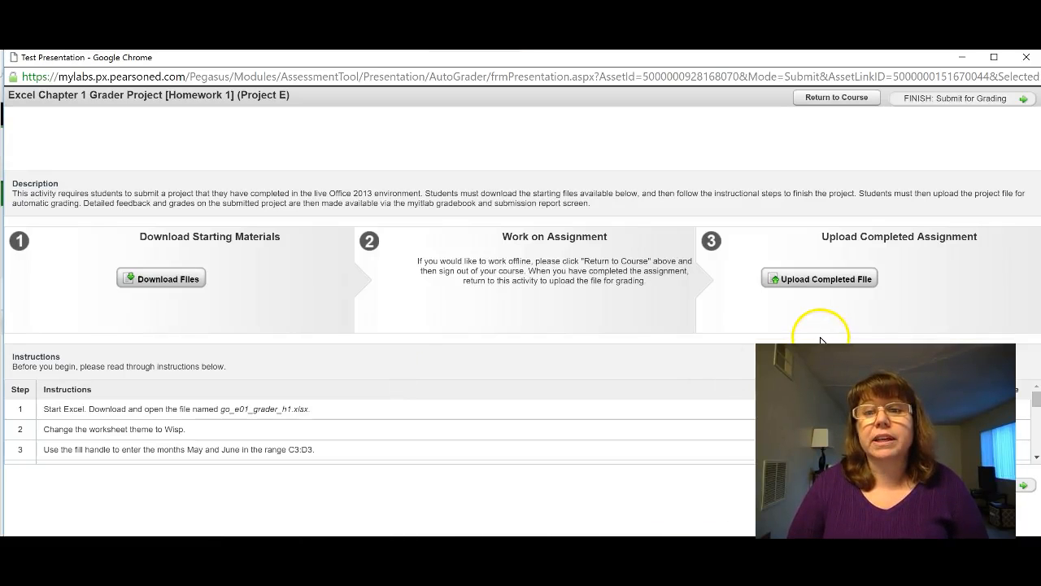
{"action": "left_click", "coordinate": [805, 281]}
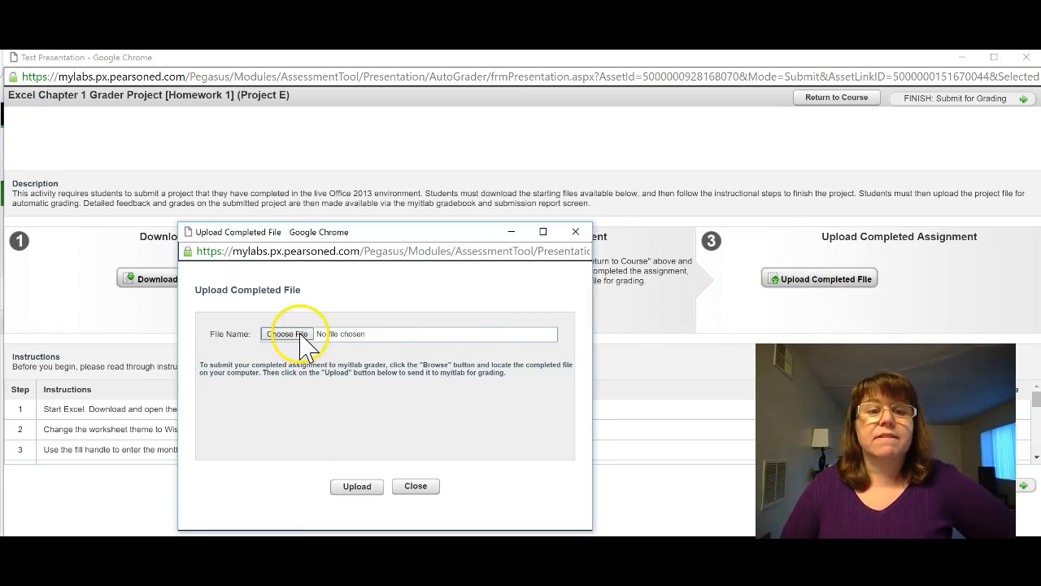
{"action": "left_click", "coordinate": [292, 333]}
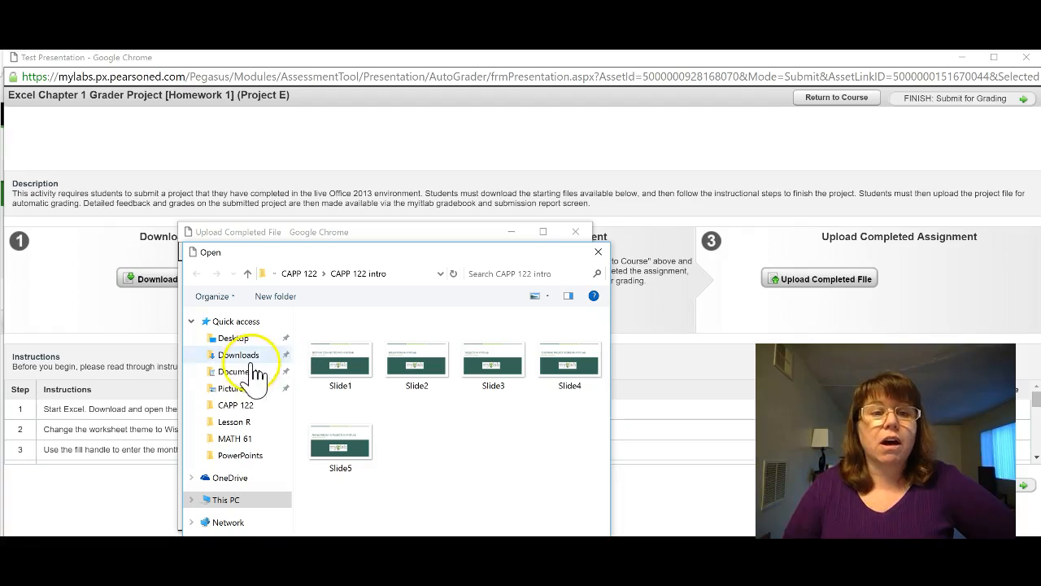
{"action": "left_click", "coordinate": [244, 404]}
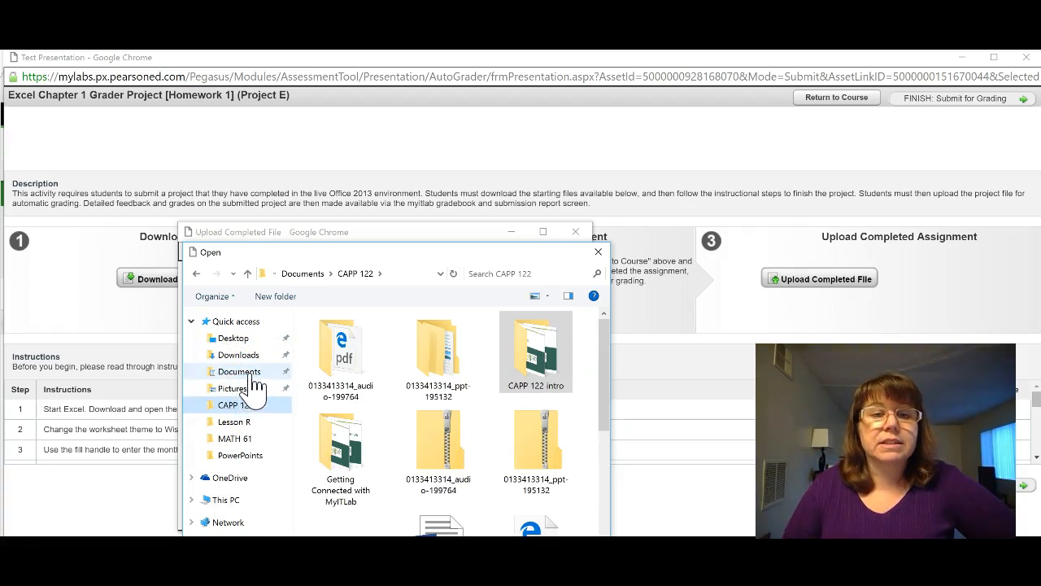
{"action": "left_click", "coordinate": [234, 336]}
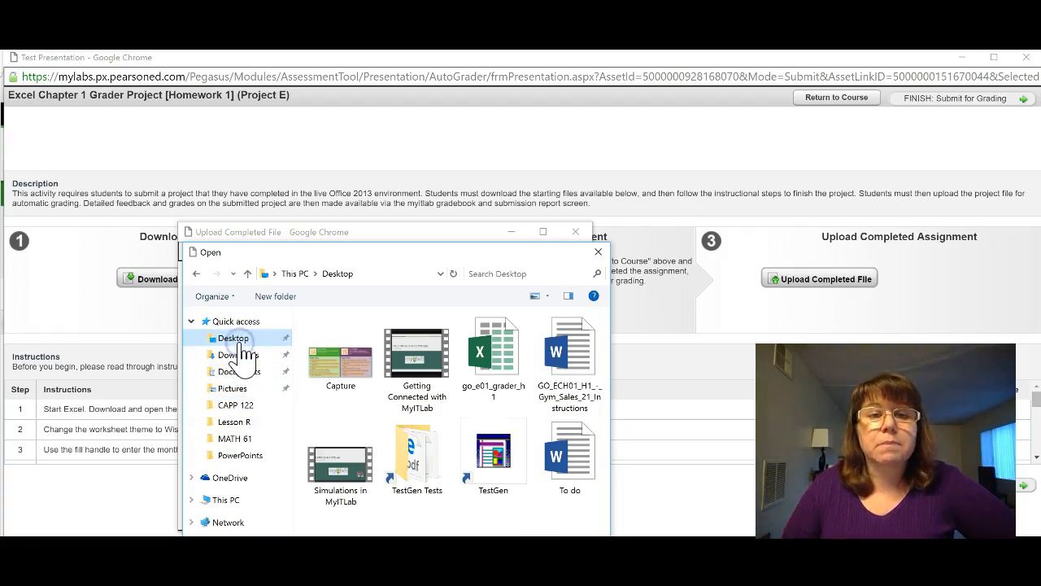
{"action": "left_click", "coordinate": [492, 381]}
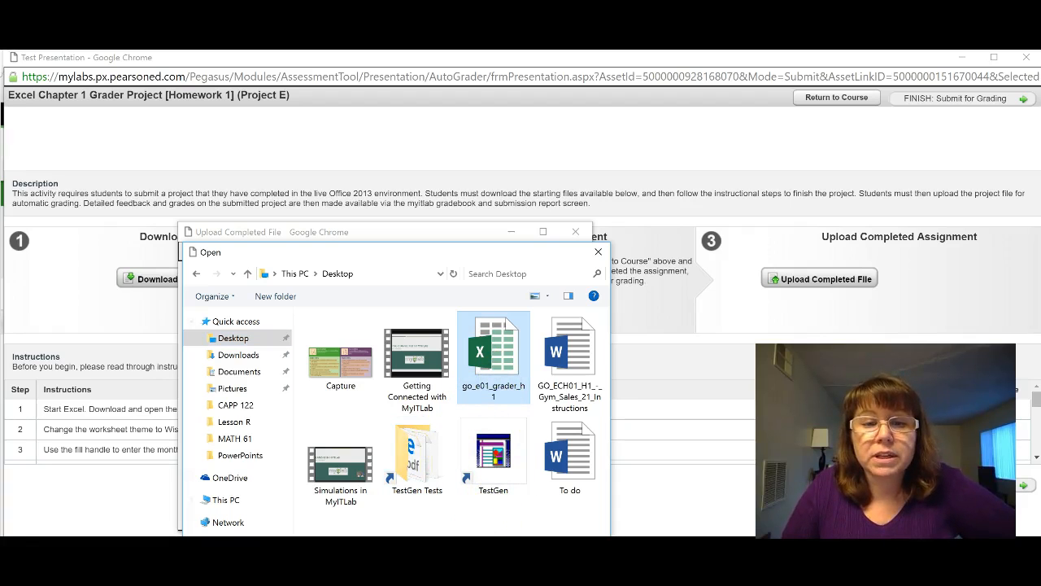
{"action": "key", "text": "Return"}
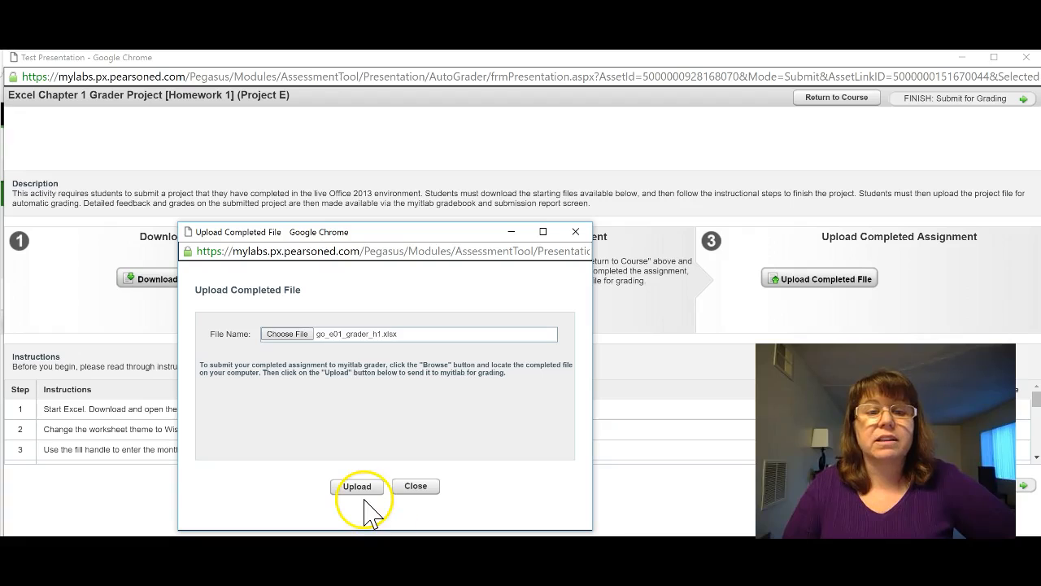
{"action": "left_click", "coordinate": [363, 490]}
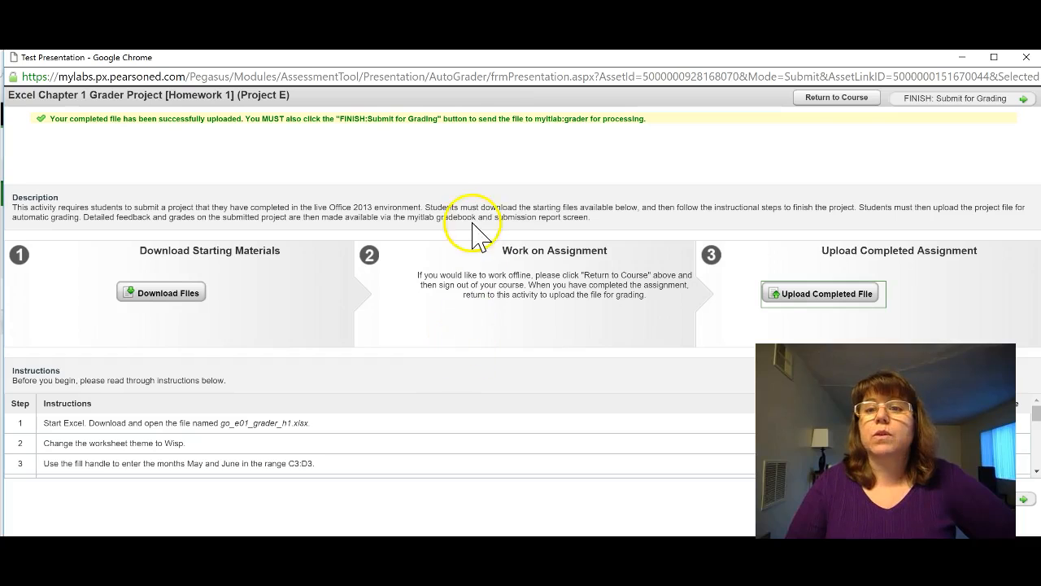
Step: Submit the uploaded file for grading and open the Homework 1 submission list from the Assignment Calendar
{"action": "left_click", "coordinate": [936, 99]}
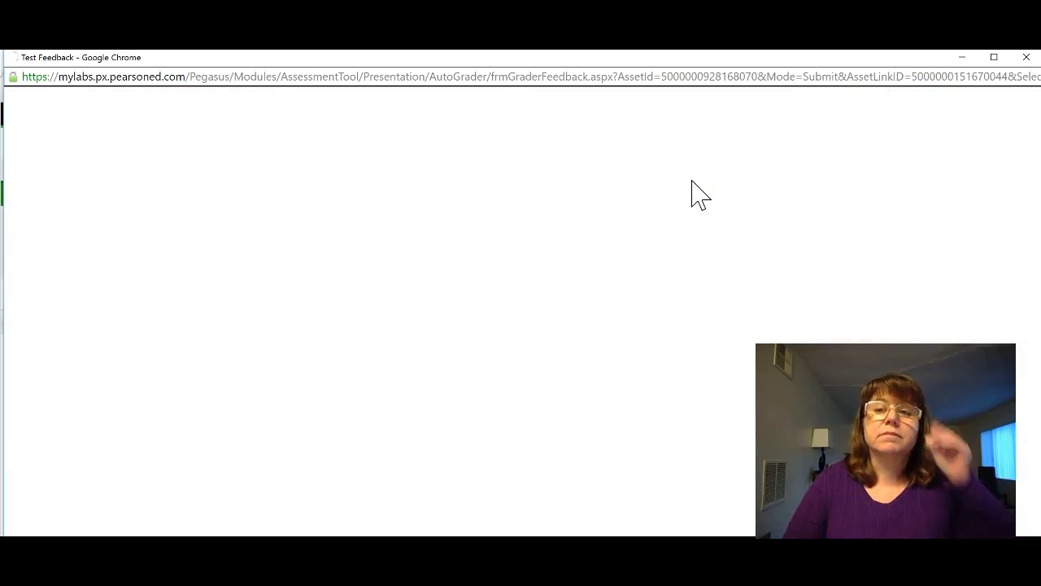
{"action": "left_click", "coordinate": [498, 223]}
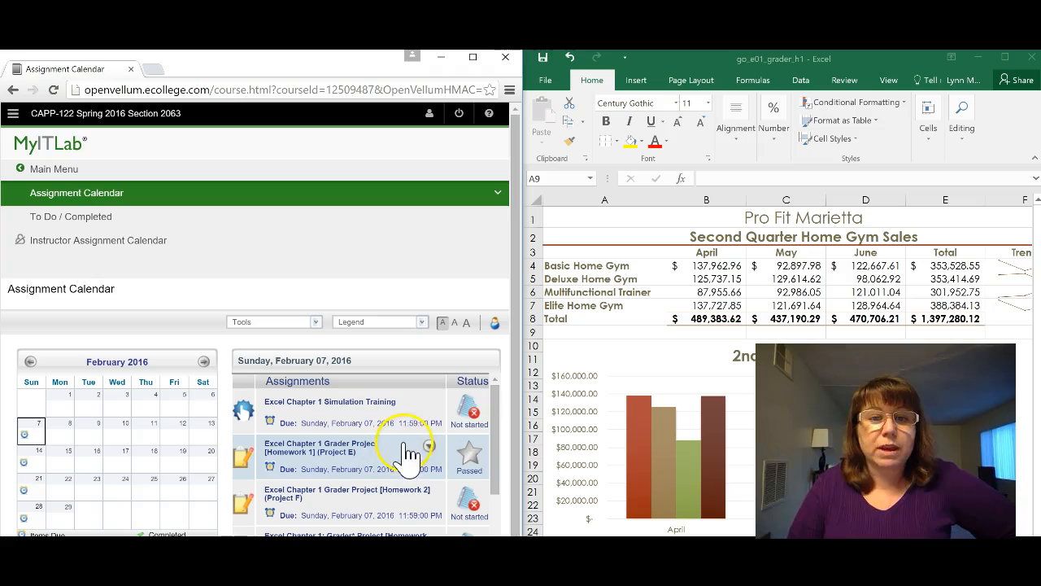
{"action": "left_click", "coordinate": [430, 447]}
{"action": "left_click", "coordinate": [389, 476]}
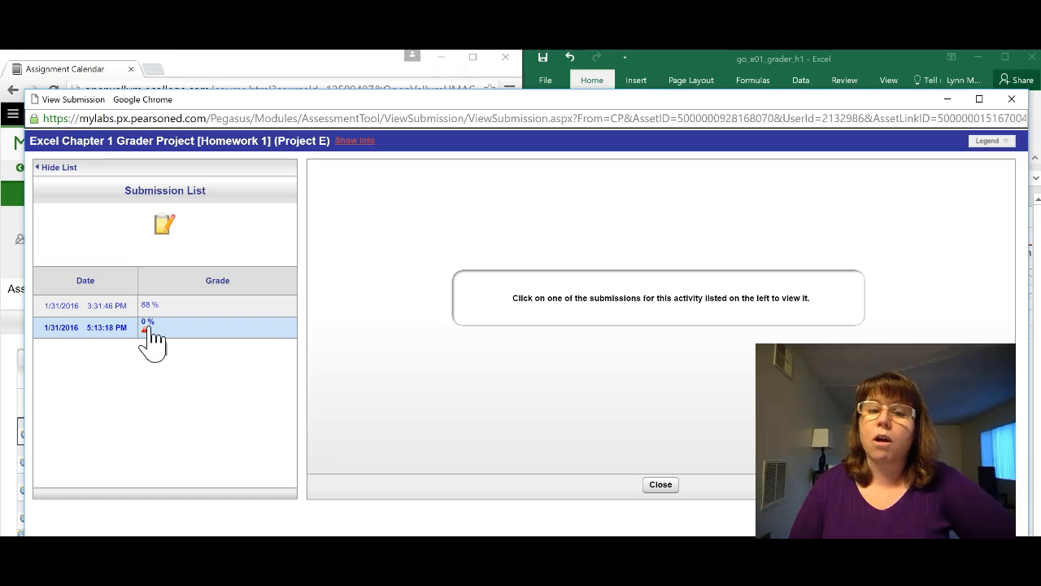
Step: Switch to Excel and save the corrected workbook to the Desktop as go_e01_grader_h1, replacing the existing file
{"action": "left_click", "coordinate": [709, 63]}
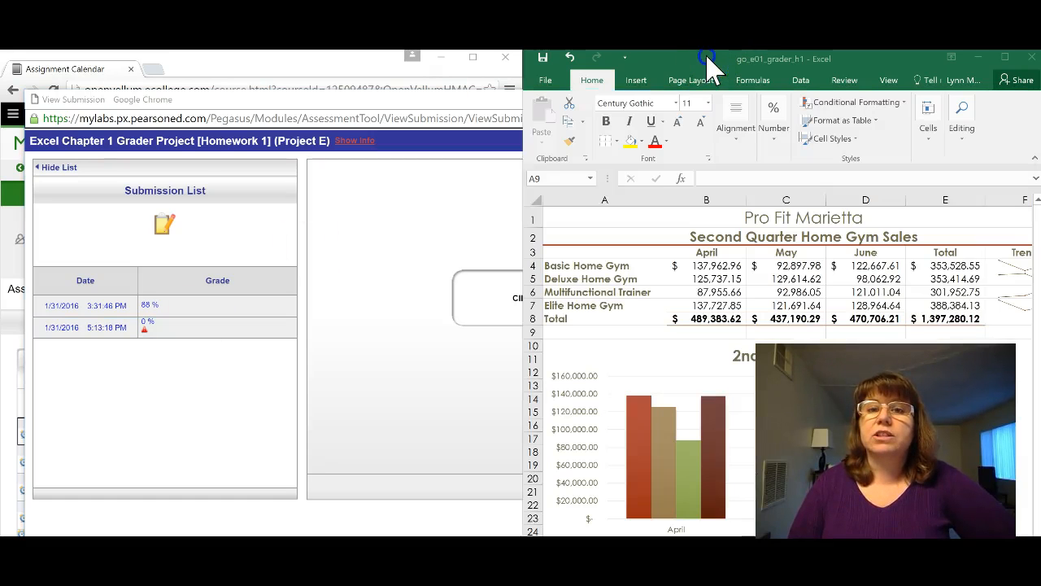
{"action": "left_click", "coordinate": [547, 82]}
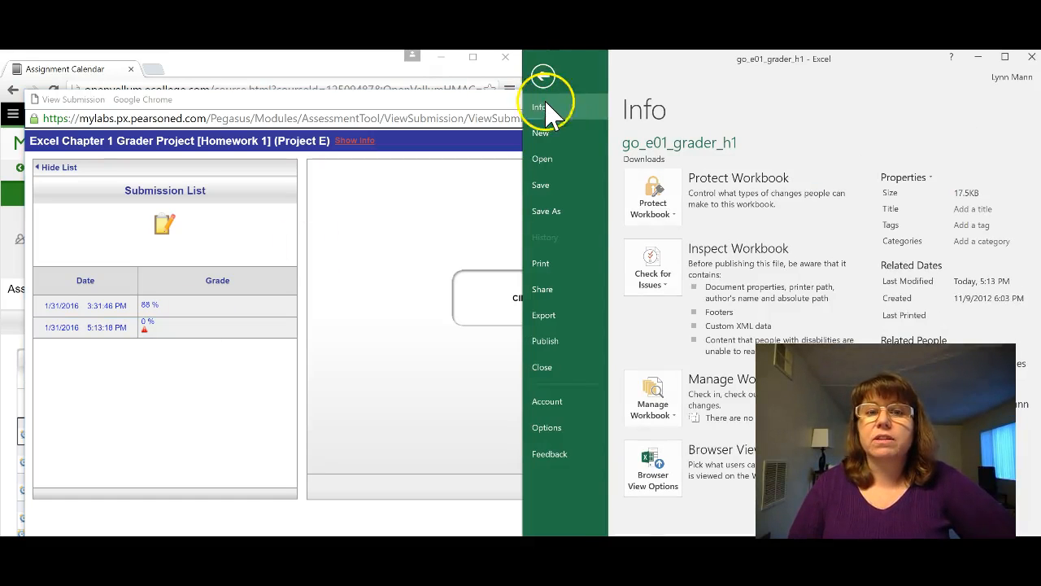
{"action": "left_click", "coordinate": [552, 213]}
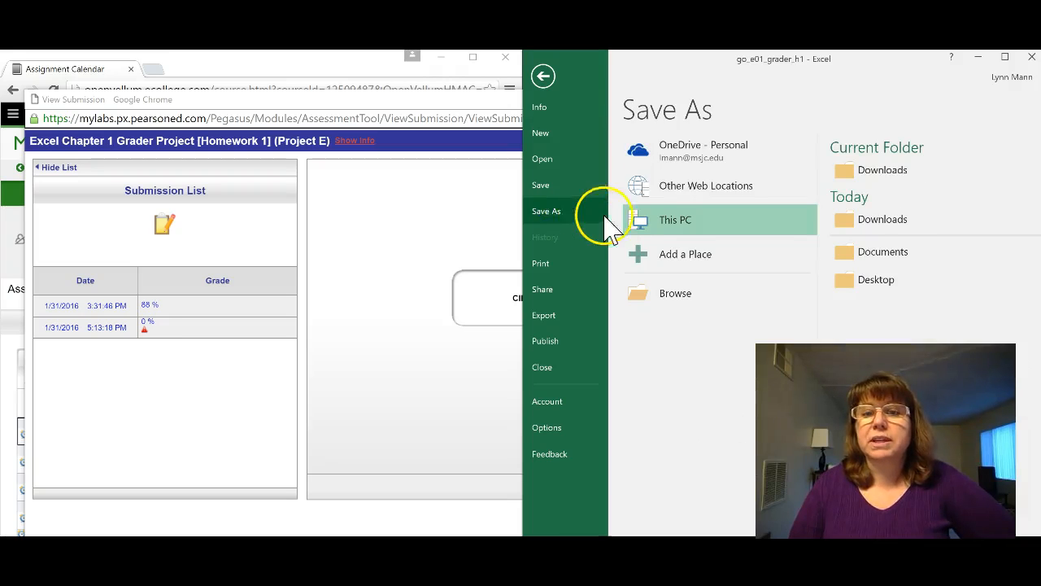
{"action": "left_click", "coordinate": [664, 300]}
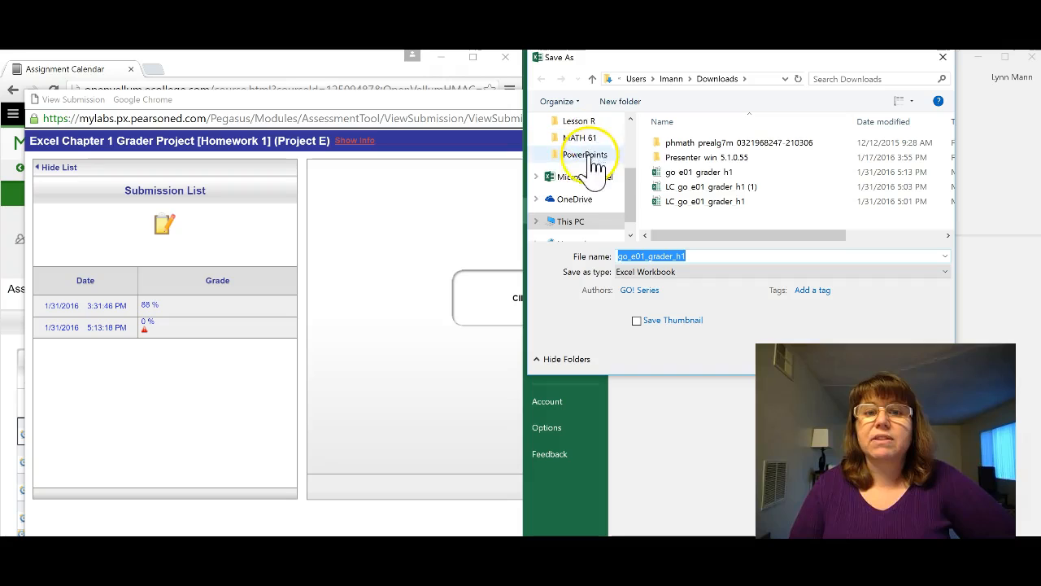
{"action": "scroll", "coordinate": [631, 188], "scroll_direction": "up", "scroll_amount": 3}
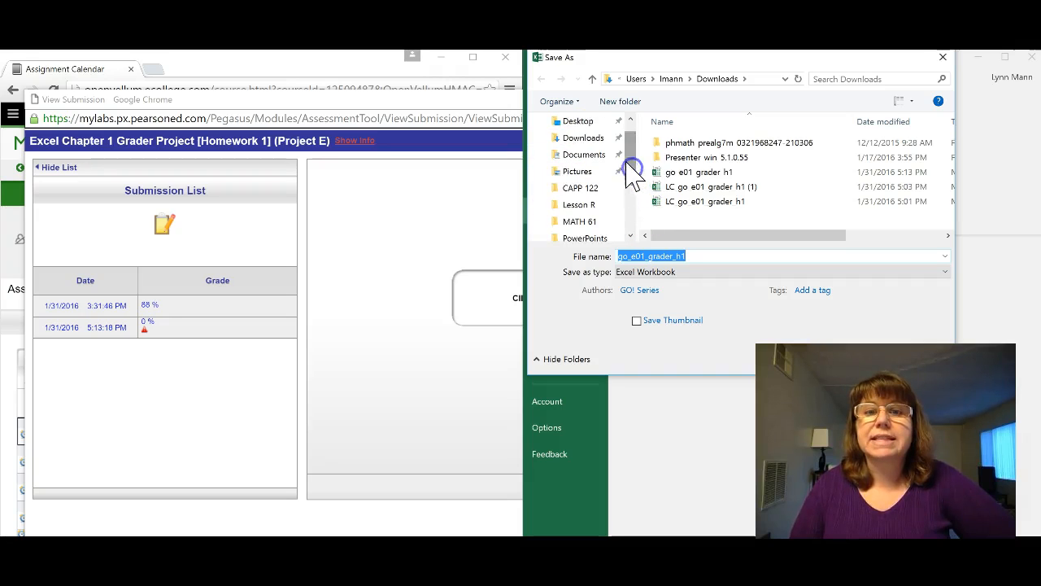
{"action": "left_click", "coordinate": [580, 122]}
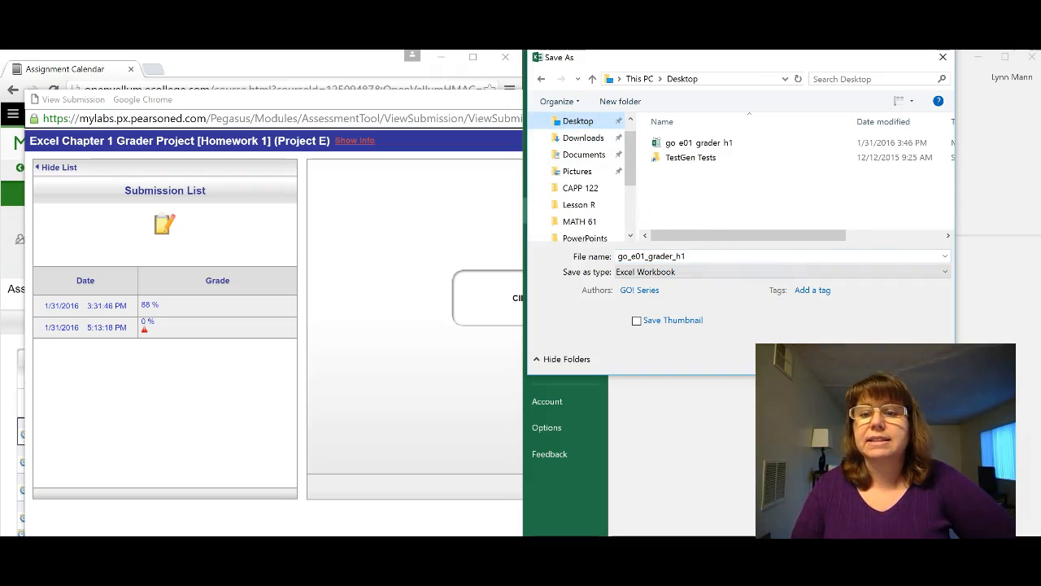
{"action": "left_click", "coordinate": [854, 358]}
{"action": "left_click", "coordinate": [561, 390]}
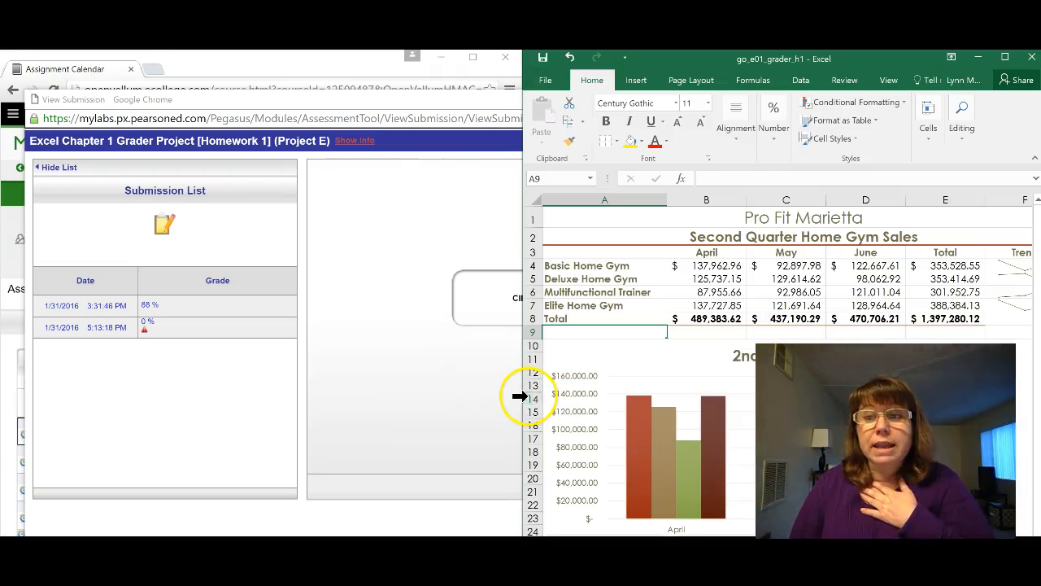
Step: Switch back to the browser, close the submission view and reopen the Homework 1 (Project E) grader project for another attempt
{"action": "left_click", "coordinate": [217, 405]}
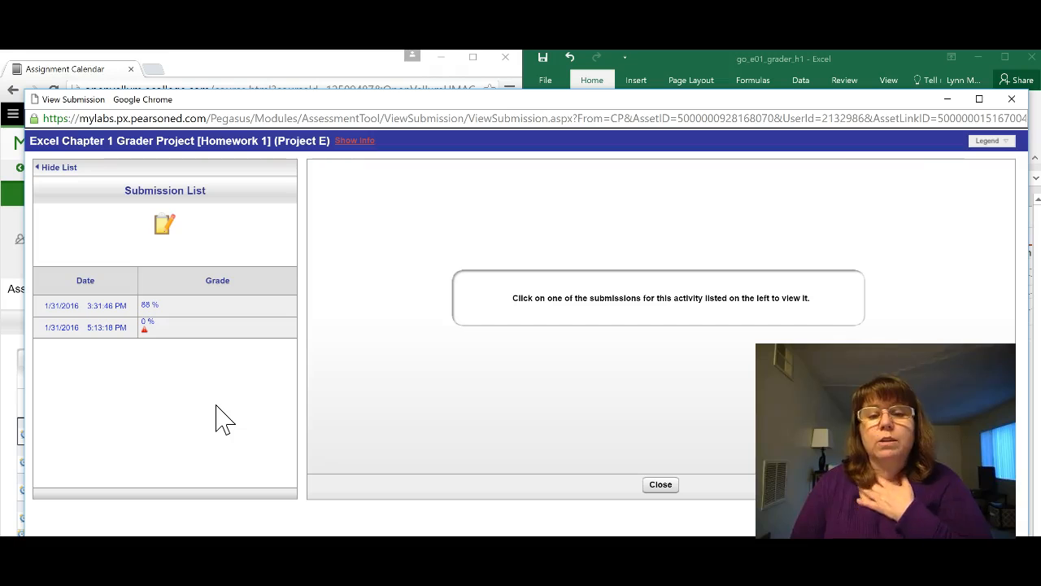
{"action": "left_click", "coordinate": [647, 491]}
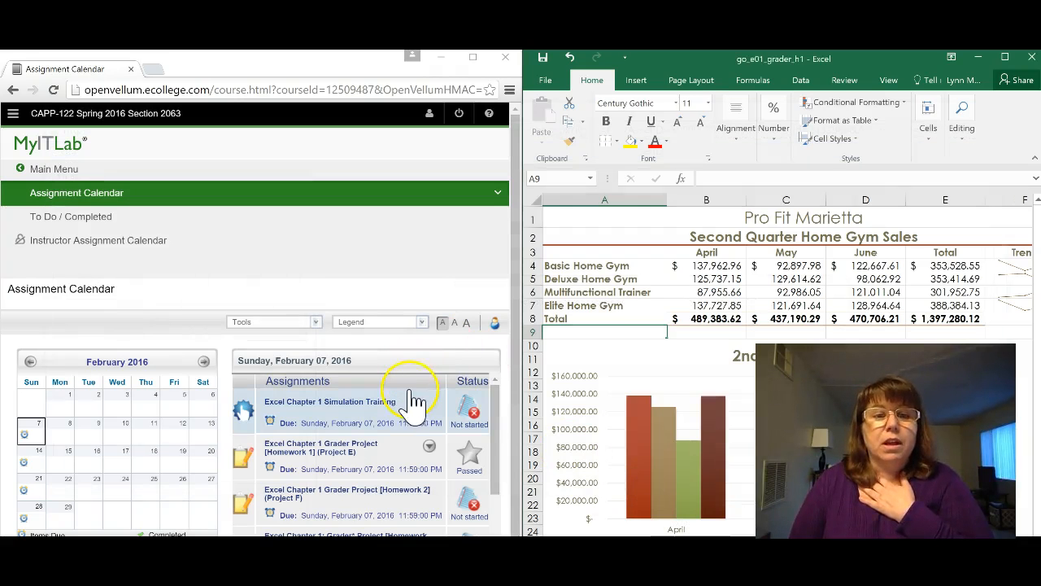
{"action": "left_click", "coordinate": [341, 446]}
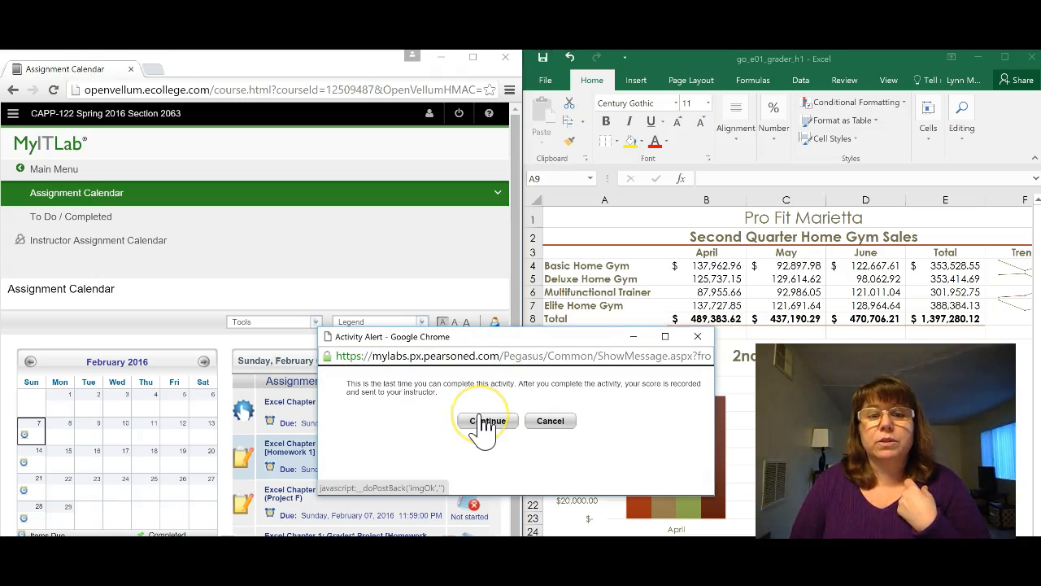
{"action": "left_click", "coordinate": [486, 421]}
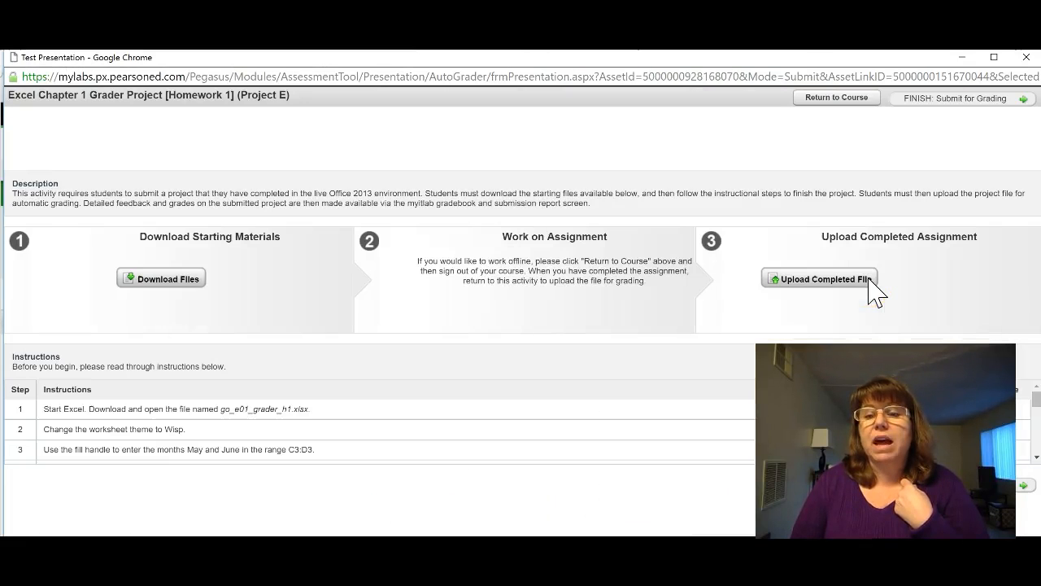
Step: Upload the newly saved go_e01_grader_h1 workbook from the Desktop as the completed assignment file
{"action": "left_click", "coordinate": [859, 281]}
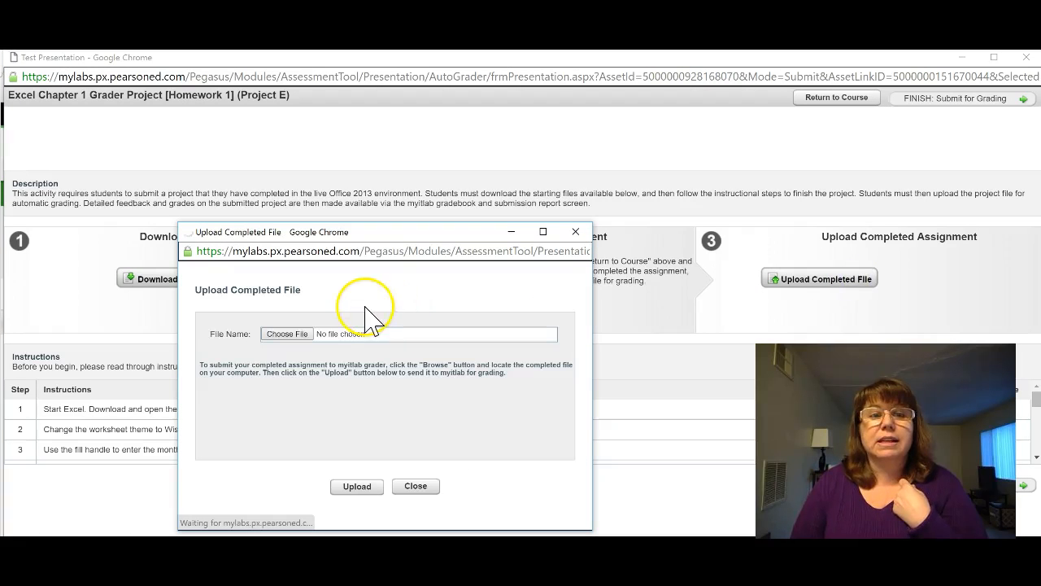
{"action": "left_click", "coordinate": [311, 335]}
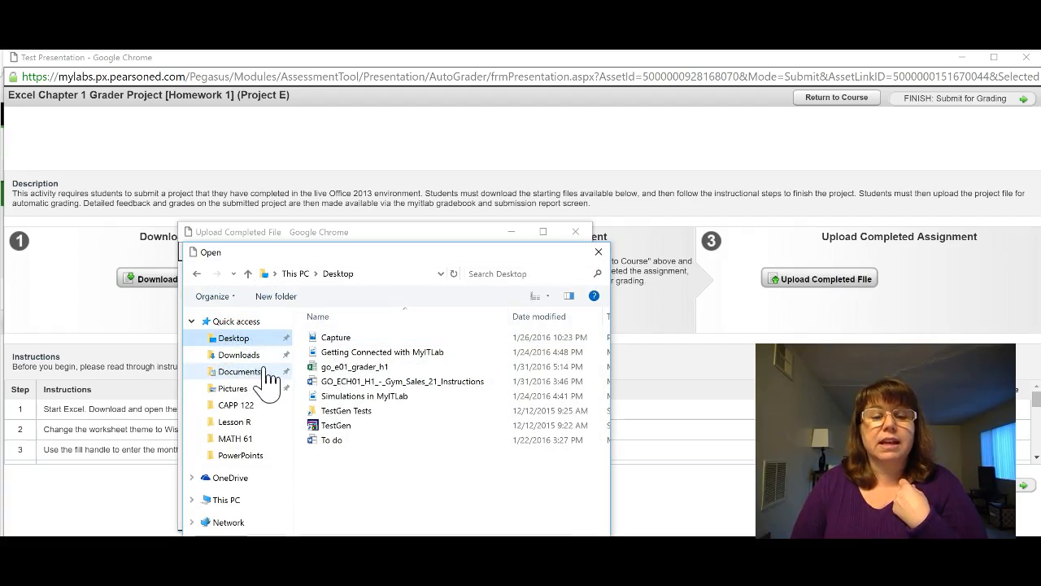
{"action": "left_click", "coordinate": [348, 366]}
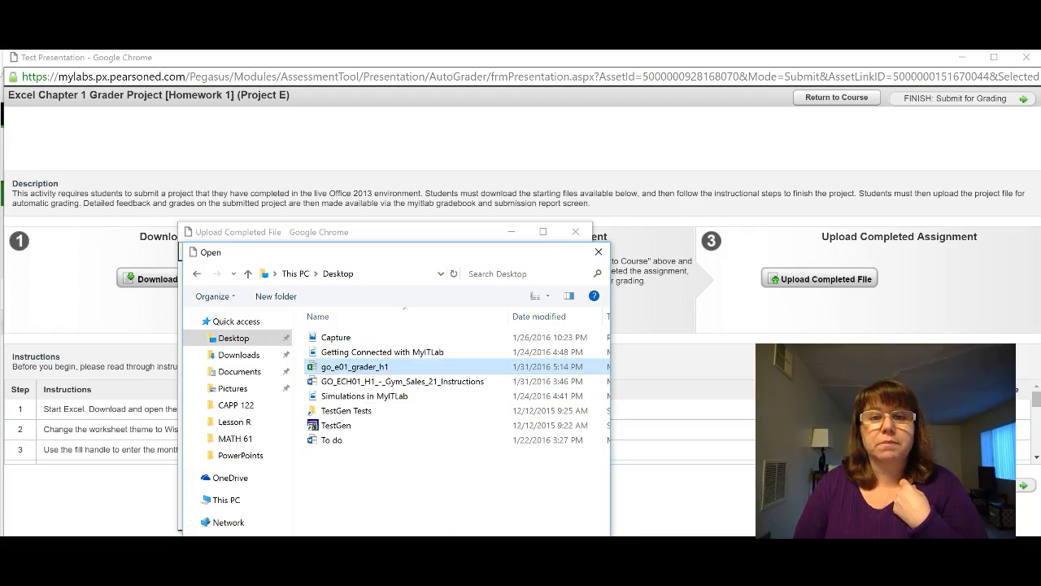
{"action": "key", "text": "Return"}
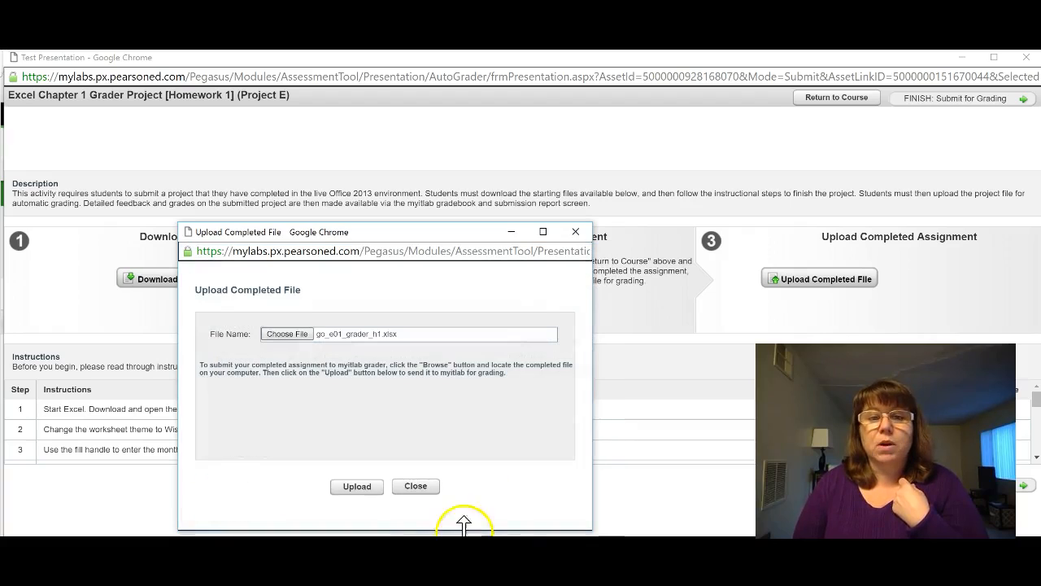
{"action": "left_click", "coordinate": [356, 487]}
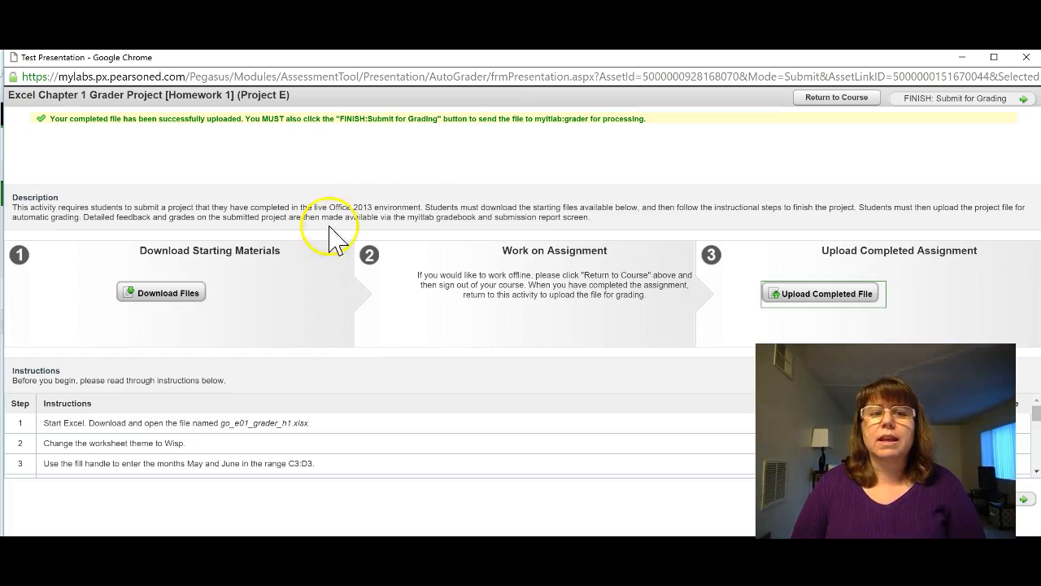
Step: Submit the corrected workbook for grading, keeping the uploaded file, and view the Homework 1 submissions from the Assignment Calendar
{"action": "left_click", "coordinate": [828, 104]}
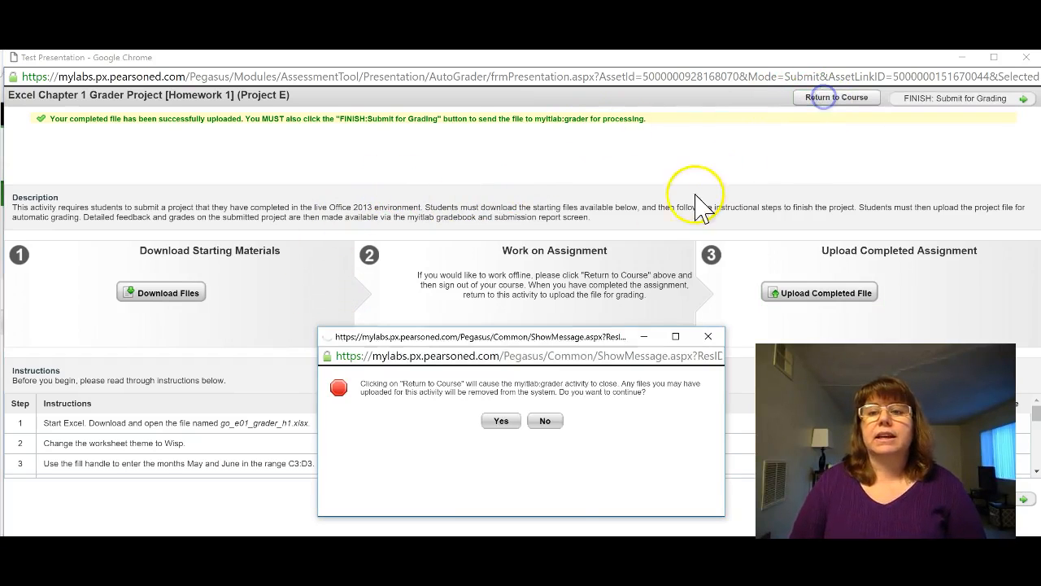
{"action": "left_click", "coordinate": [552, 421]}
{"action": "left_click", "coordinate": [953, 101]}
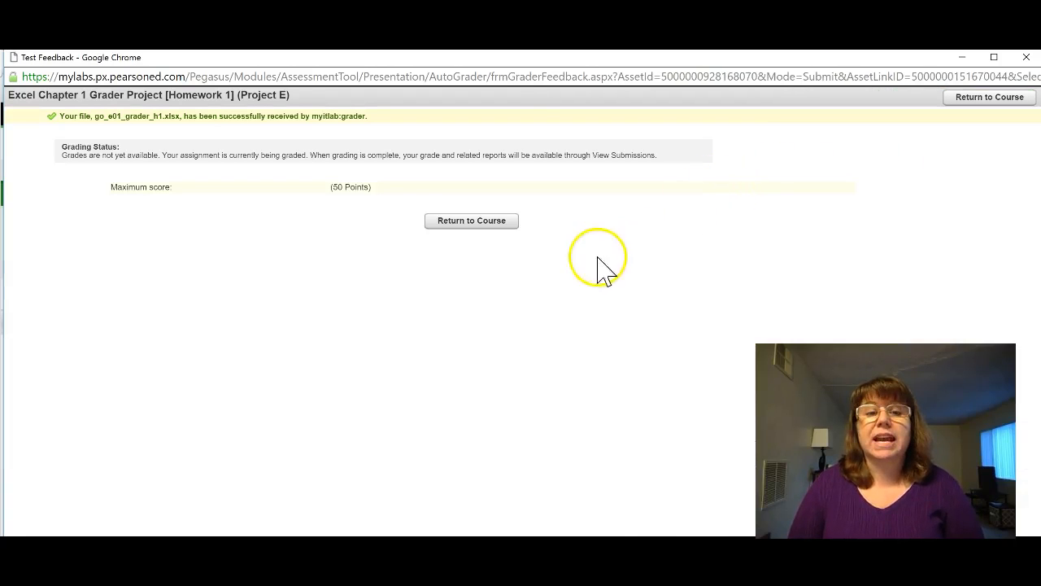
{"action": "left_click", "coordinate": [447, 221]}
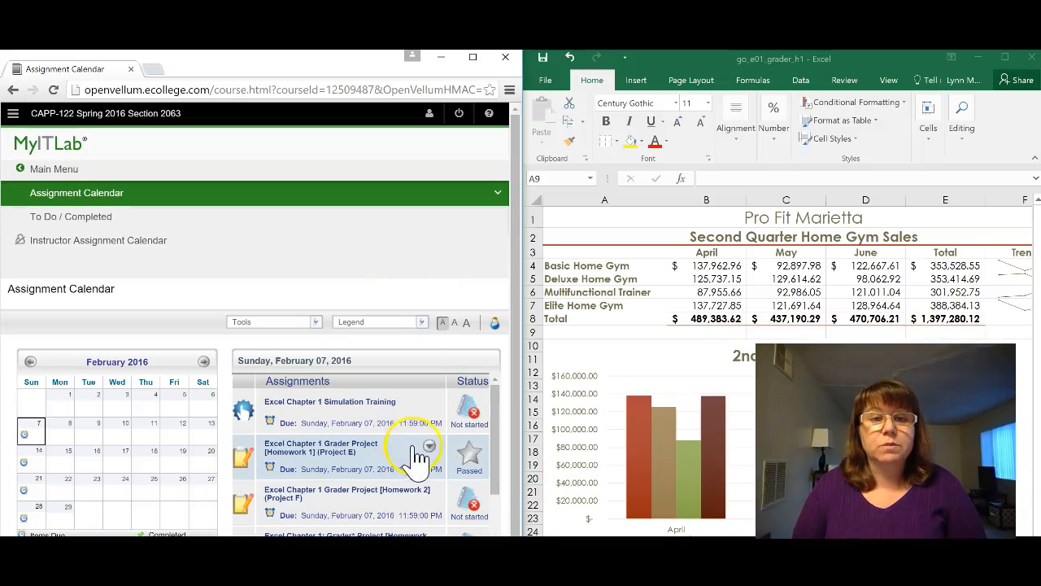
{"action": "left_click", "coordinate": [428, 447]}
{"action": "left_click", "coordinate": [374, 476]}
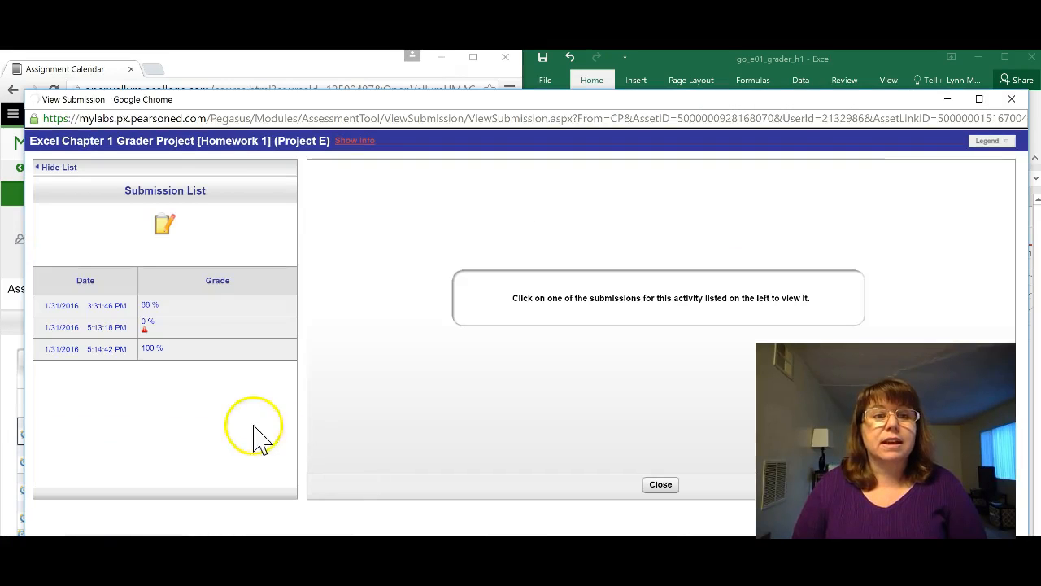